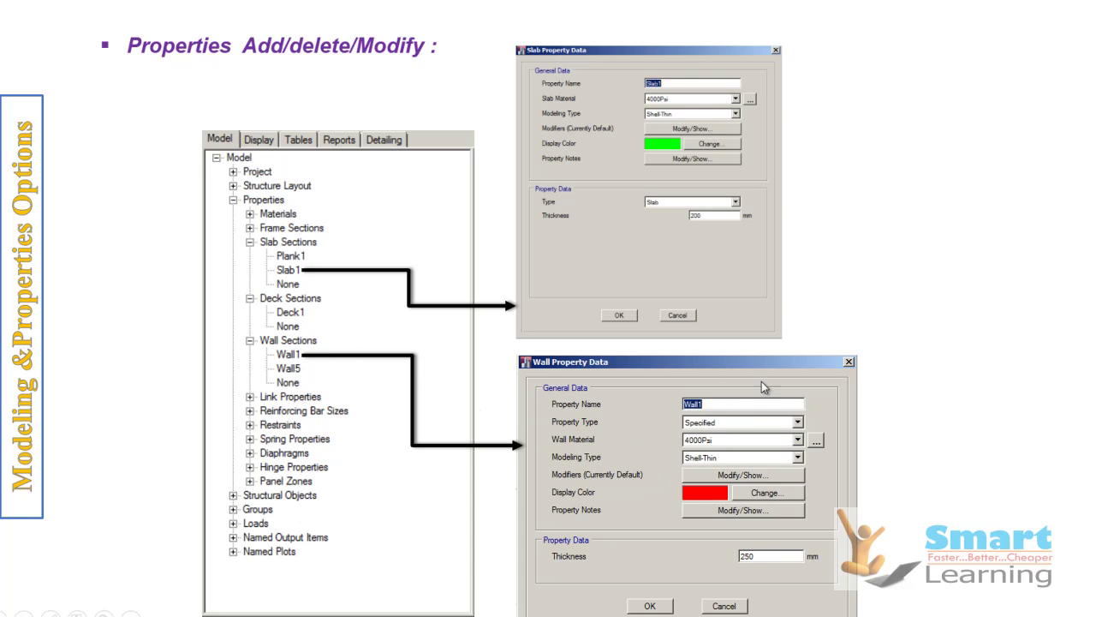
Page through the frame-section and Project 1 slides, return to the properties slide, then switch to ETABS
{"action": "left_click", "coordinate": [760, 344]}
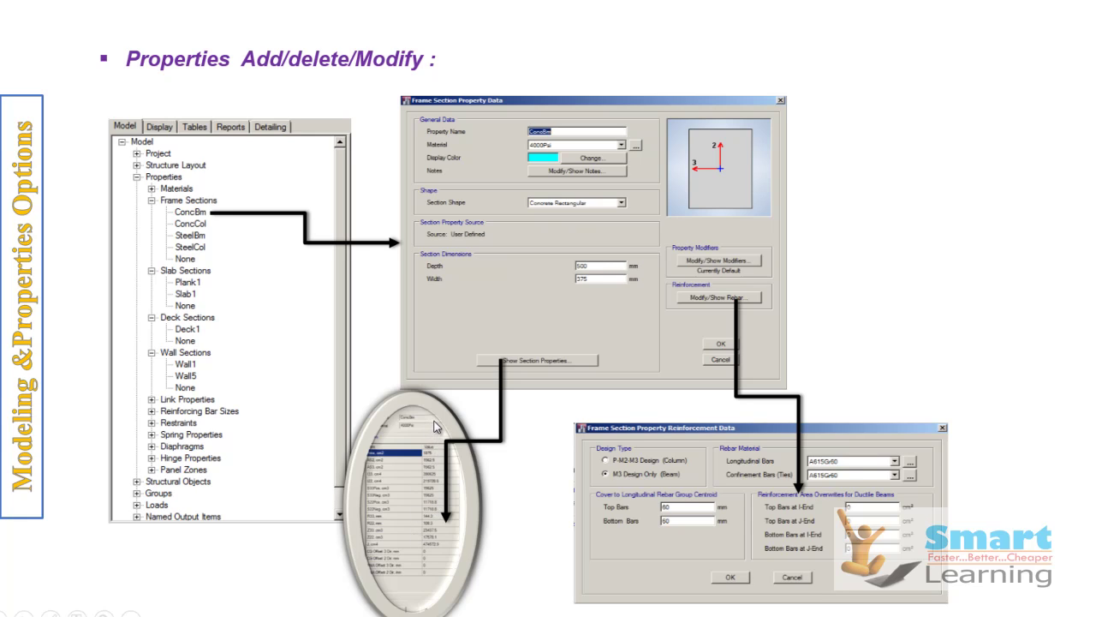
{"action": "left_click", "coordinate": [435, 426]}
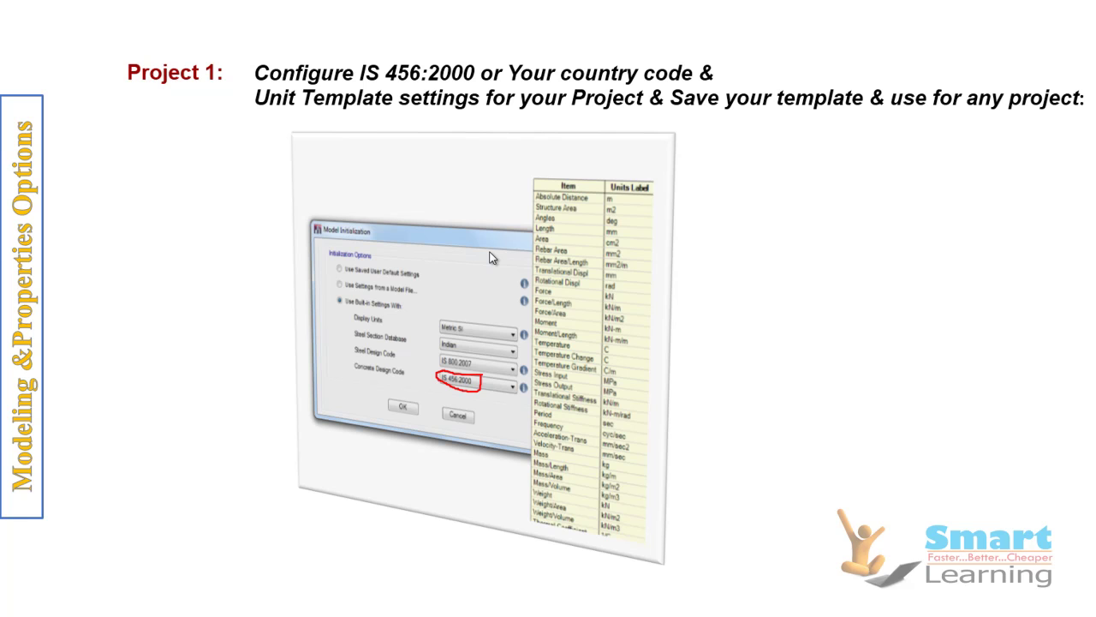
{"action": "key", "text": "Left"}
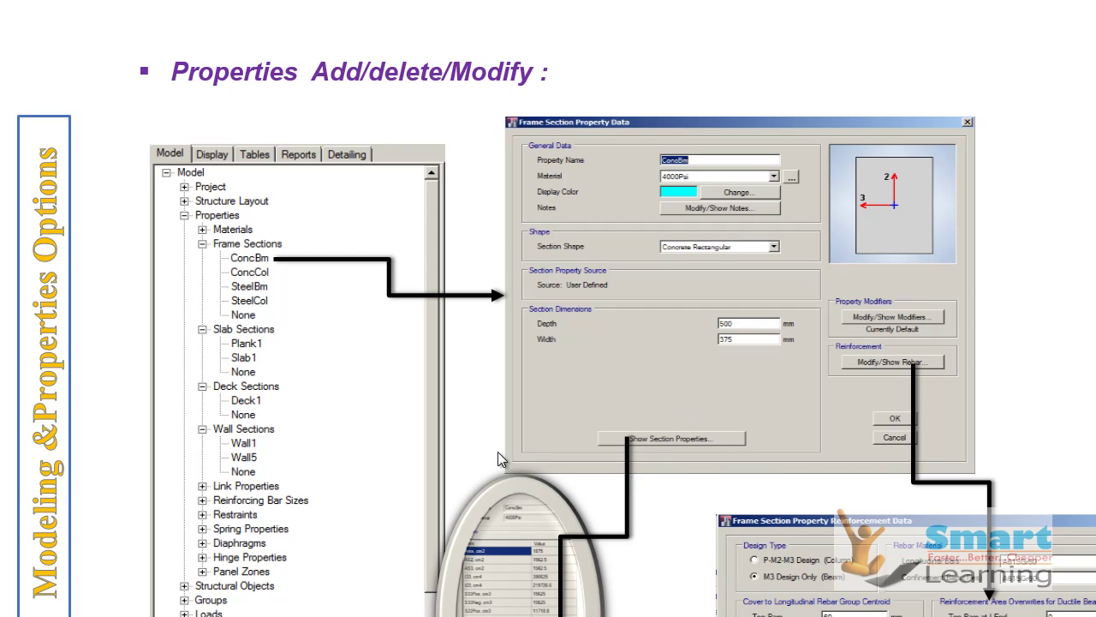
{"action": "key", "text": "alt+Tab"}
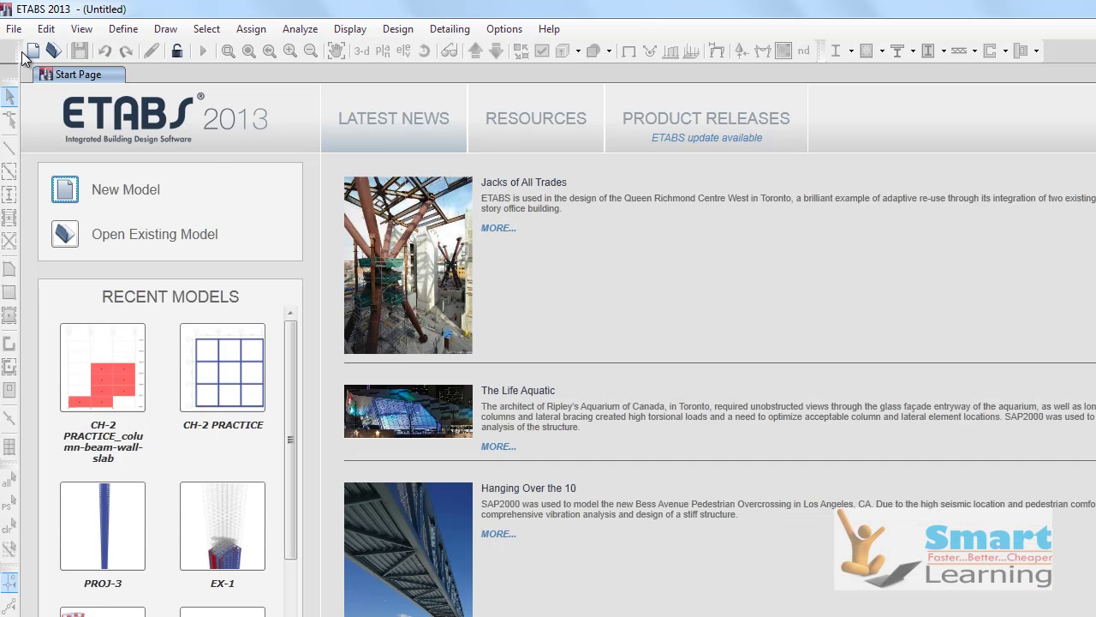
Create a new grid-only IS 456:2000 model with 4×4 grids at 24 ft and four 12 ft stories
{"action": "key", "text": "ctrl+n"}
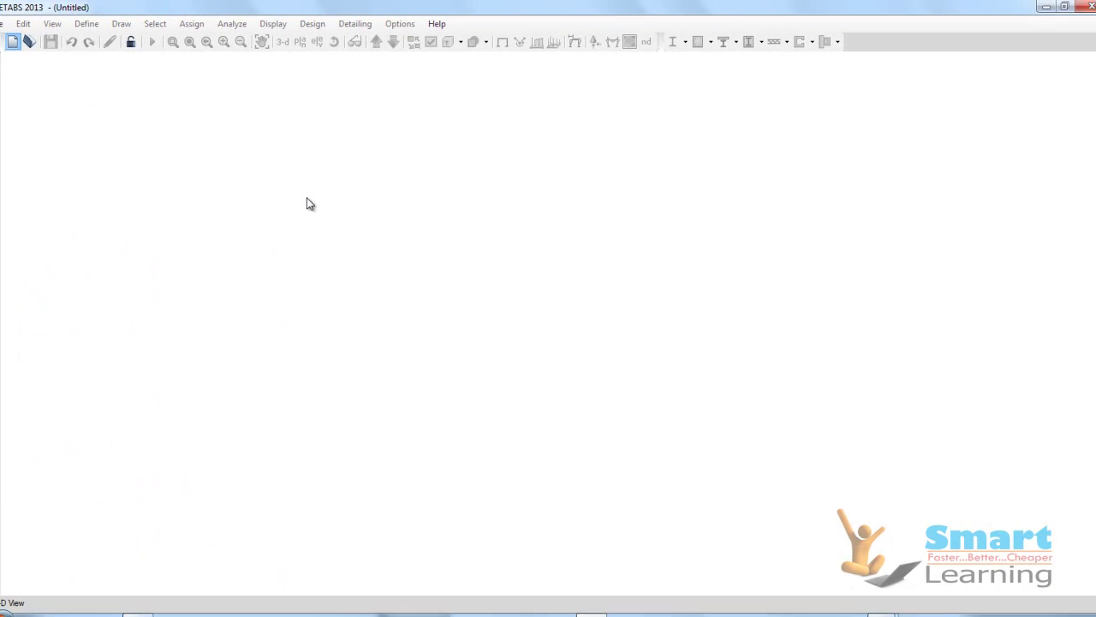
{"action": "left_click", "coordinate": [451, 278]}
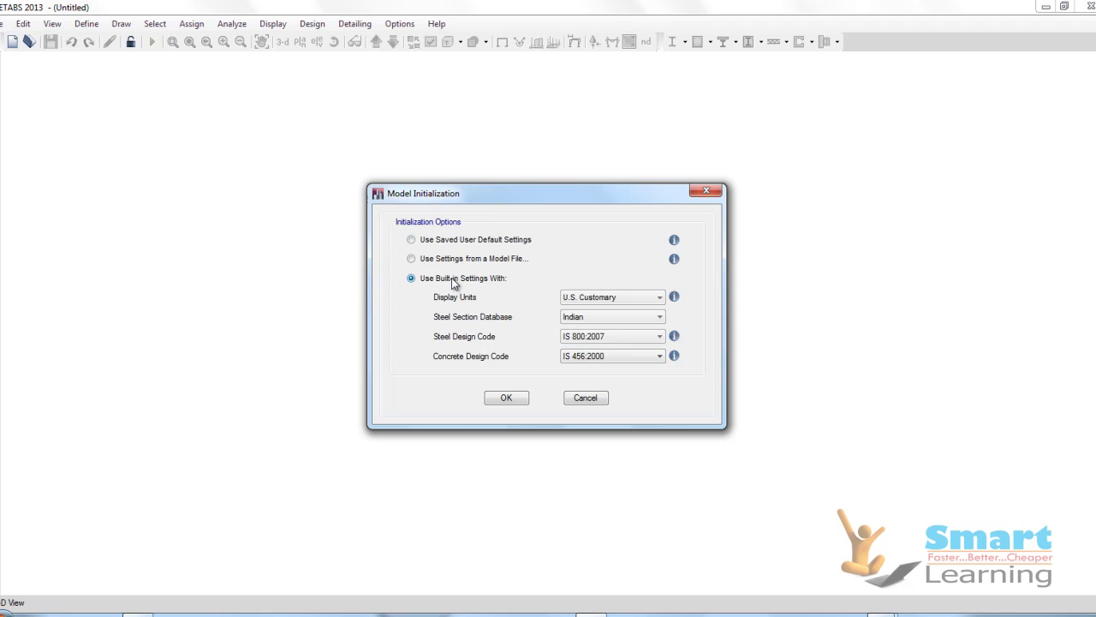
{"action": "left_click", "coordinate": [512, 398]}
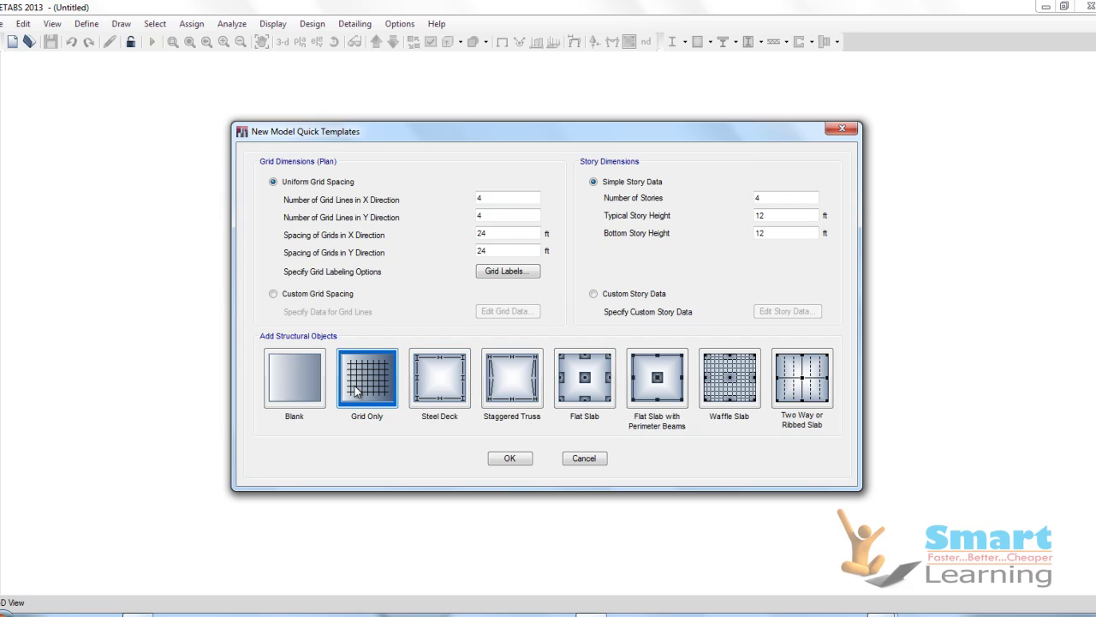
{"action": "left_click", "coordinate": [507, 460]}
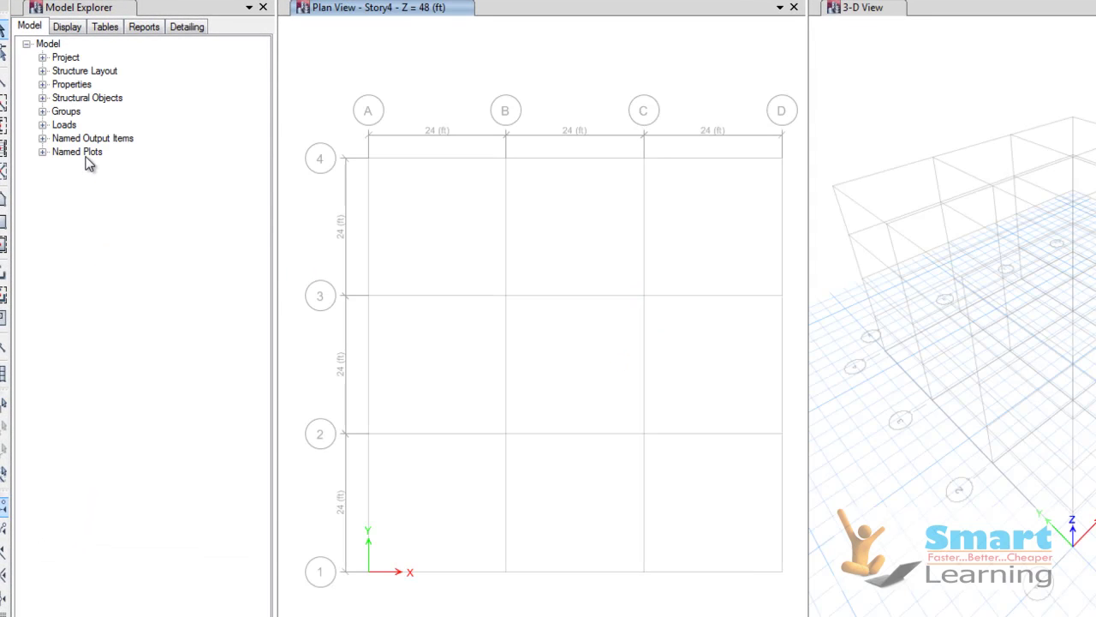
Show ConcCol's frame section data (4000Psi, 18 × 18 in concrete rectangular) from Model Explorer Properties
{"action": "left_click", "coordinate": [41, 84]}
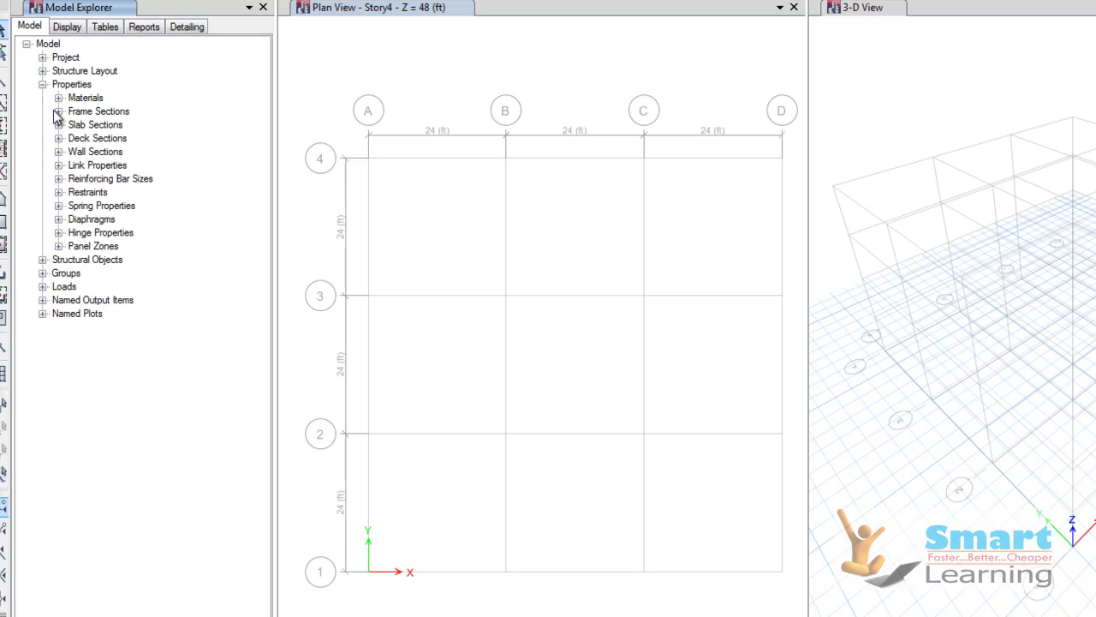
{"action": "left_click", "coordinate": [58, 111]}
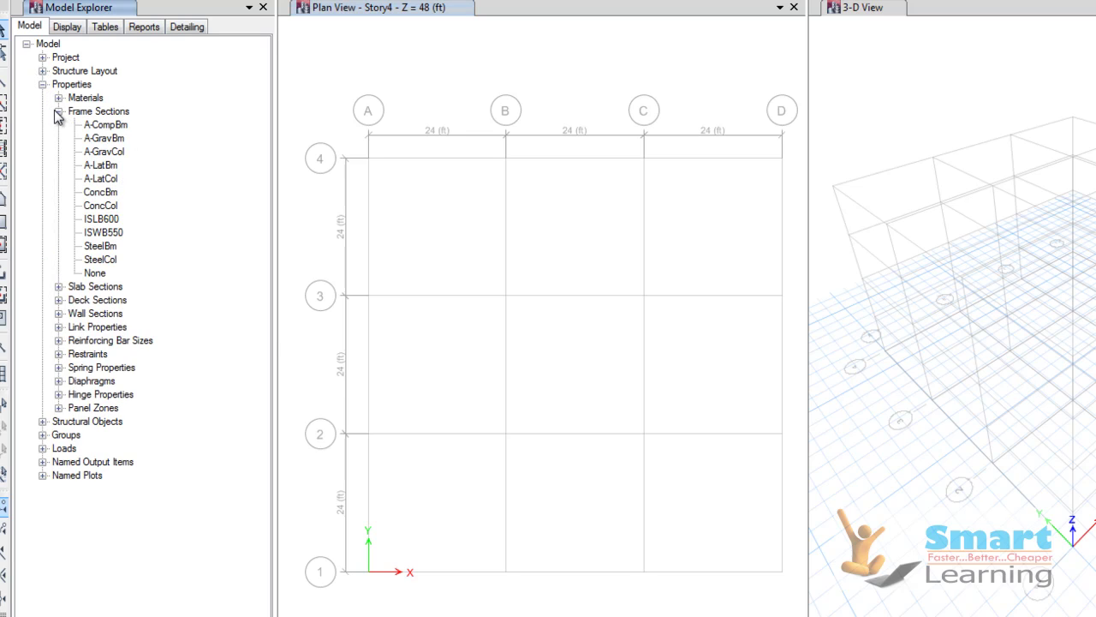
{"action": "left_click", "coordinate": [95, 206]}
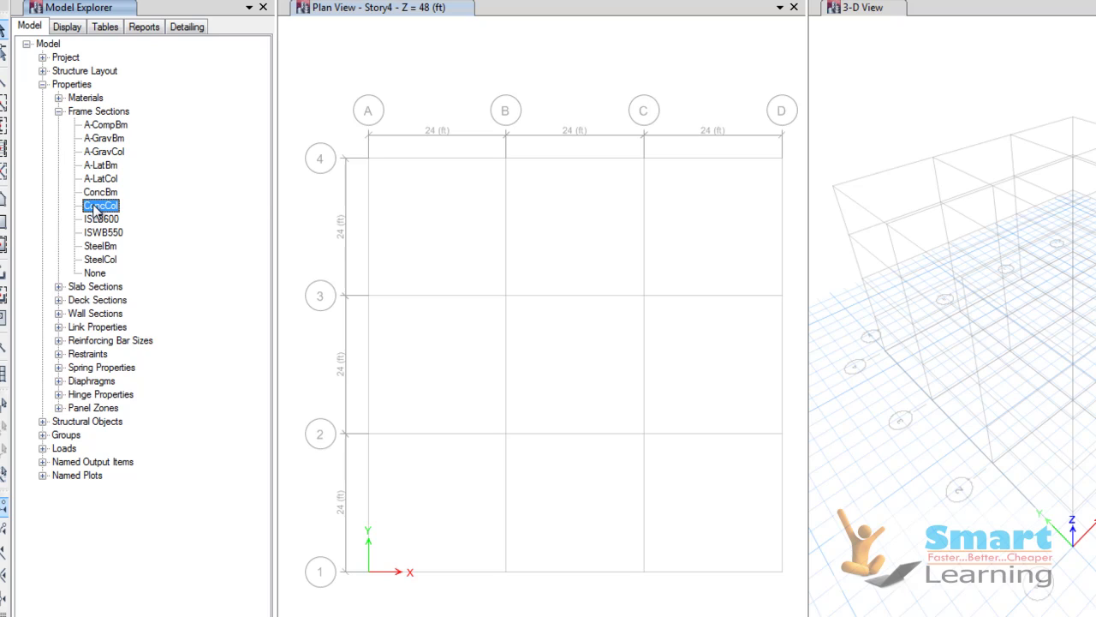
{"action": "right_click", "coordinate": [95, 210]}
{"action": "left_click", "coordinate": [157, 259]}
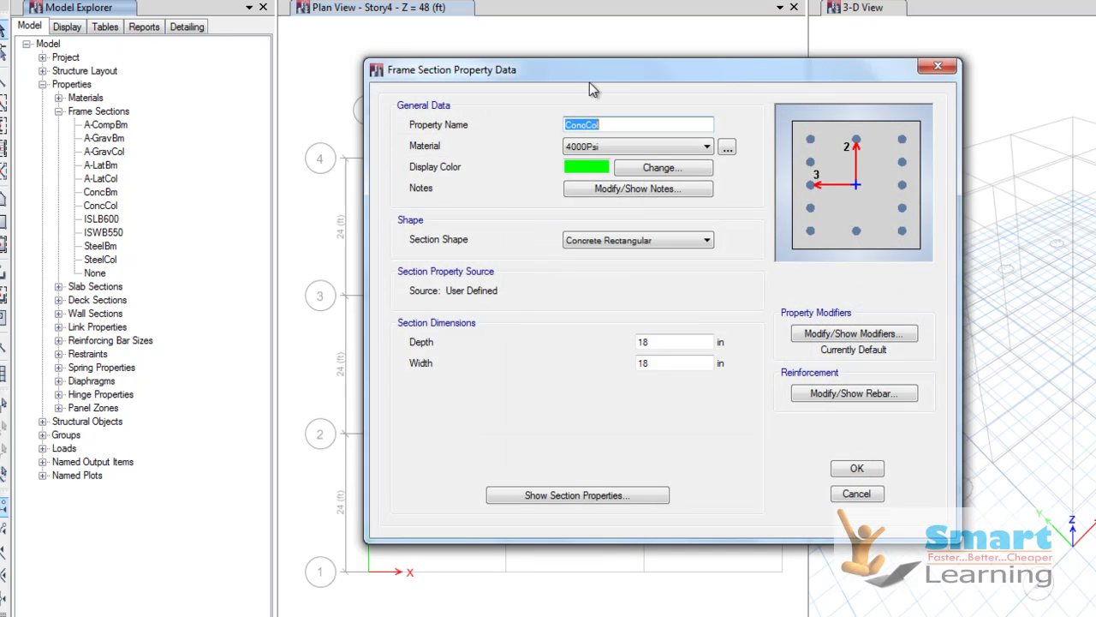
{"action": "left_click_drag", "start_coordinate": [593, 89], "coordinate": [693, 70]}
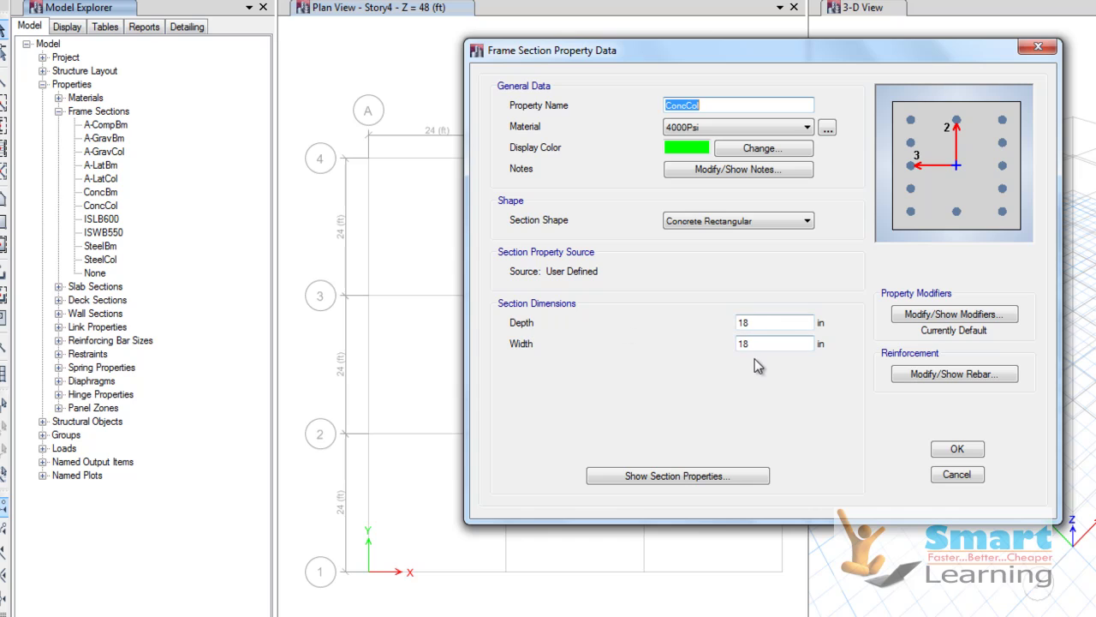
{"action": "left_click", "coordinate": [685, 476]}
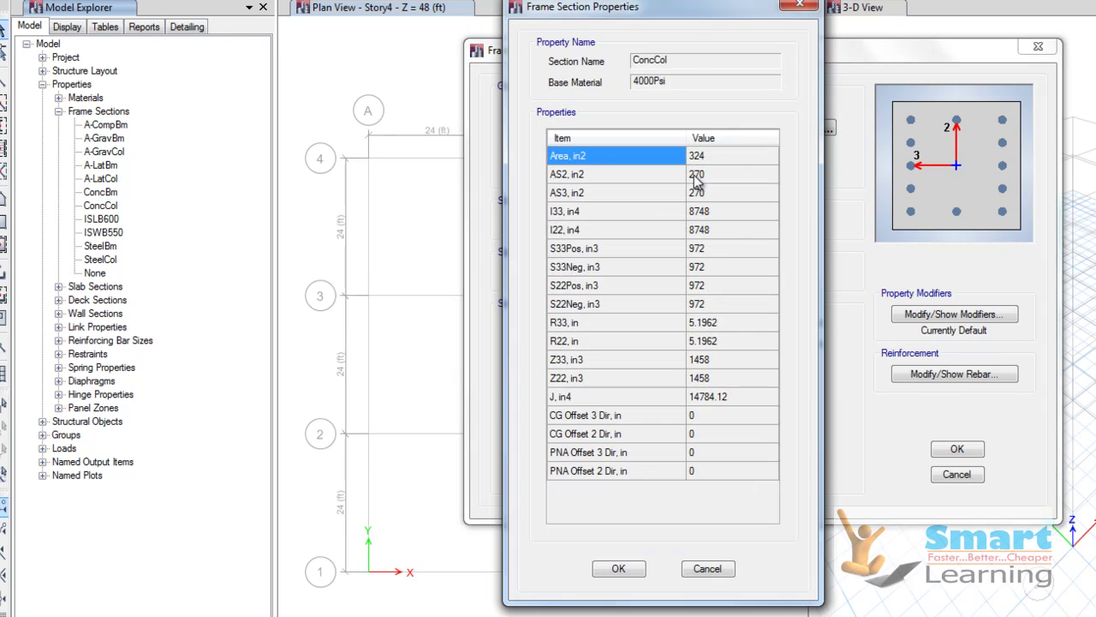
{"action": "left_click_drag", "start_coordinate": [691, 26], "coordinate": [370, 39]}
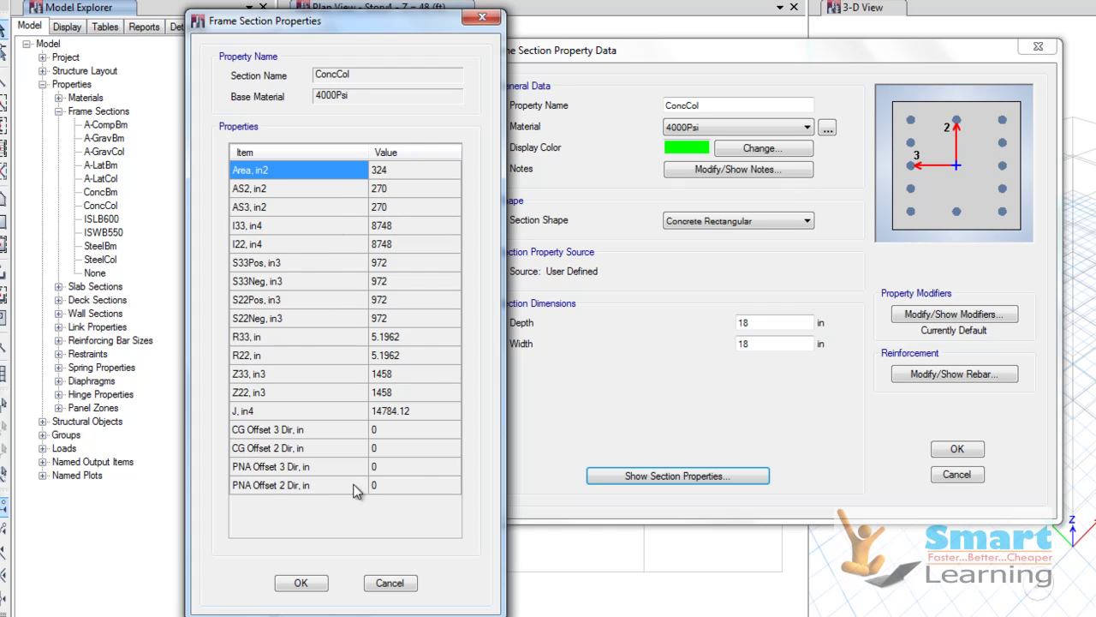
{"action": "left_click", "coordinate": [303, 584]}
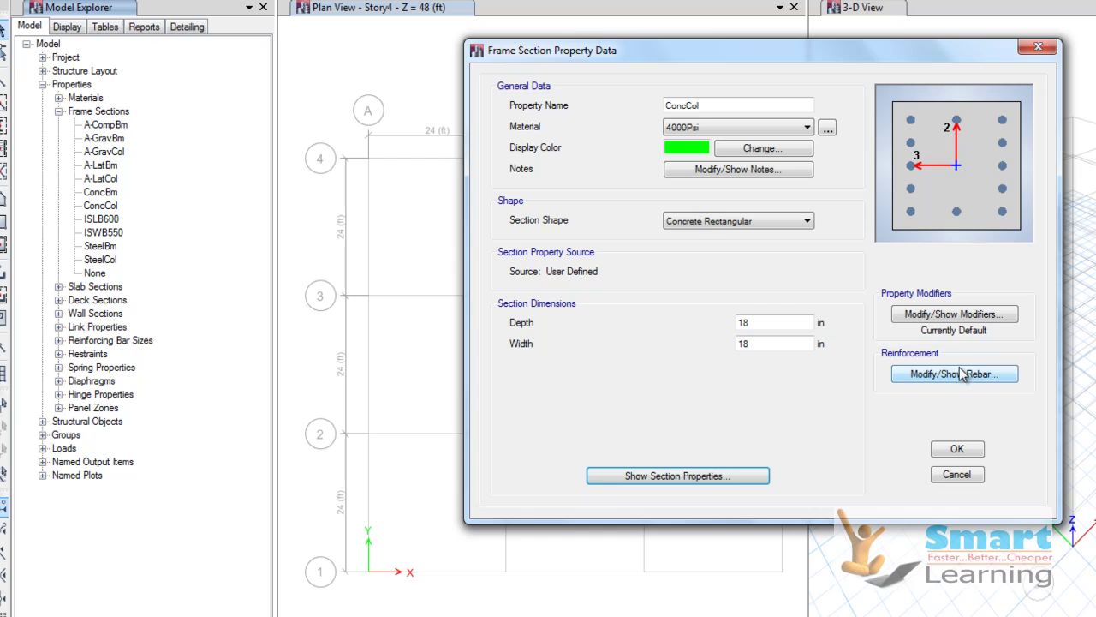
Set ConcCol's reinforcement layout to circular with spirals
{"action": "left_click", "coordinate": [944, 375]}
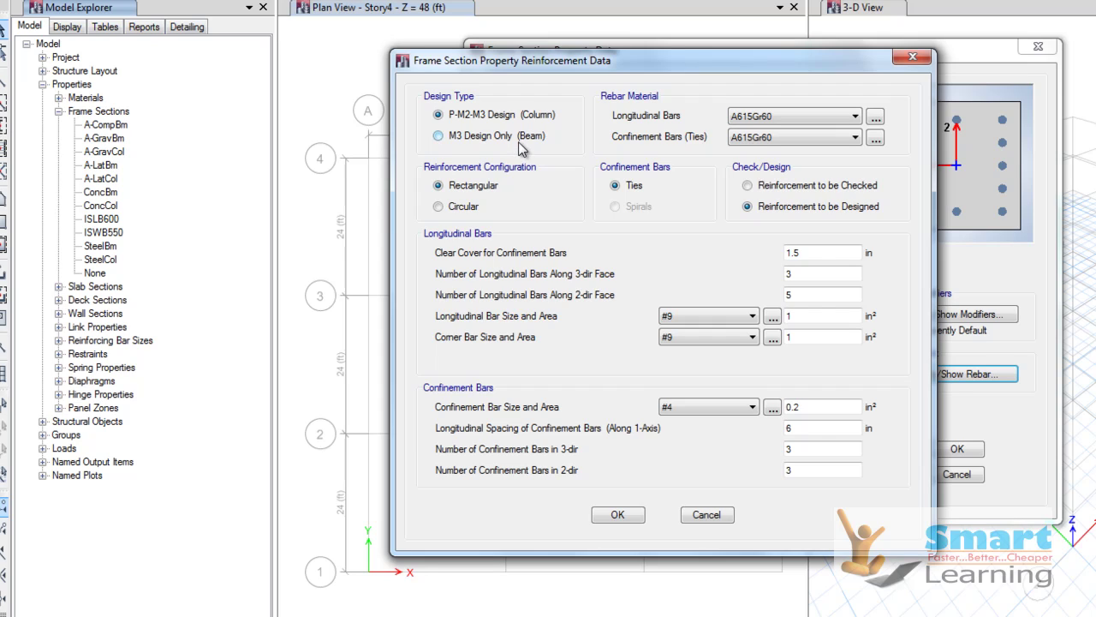
{"action": "left_click", "coordinate": [460, 207]}
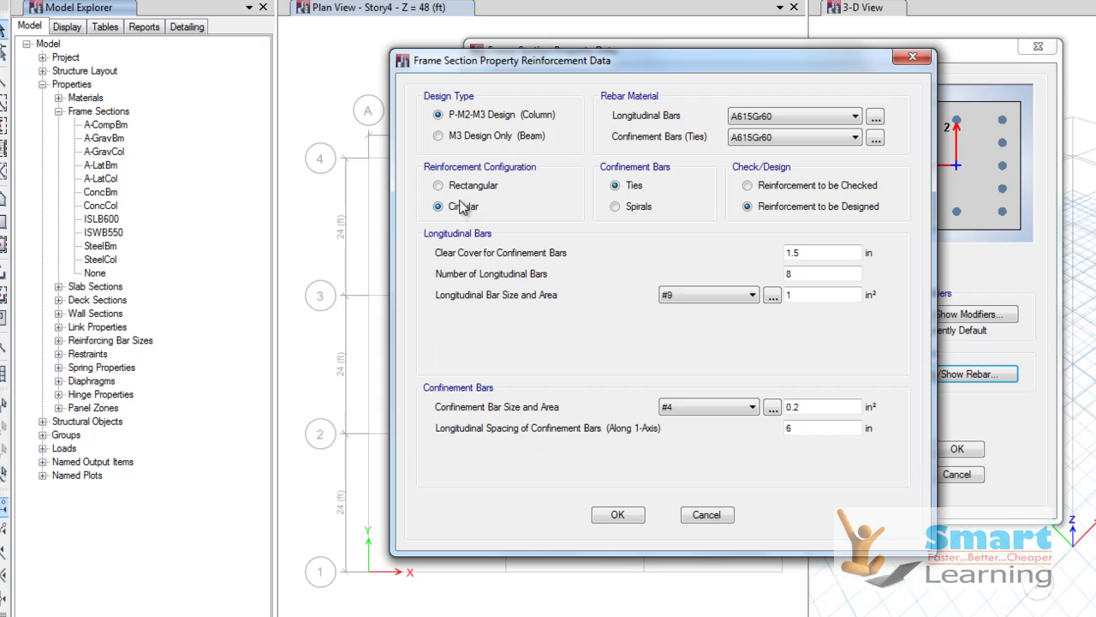
{"action": "left_click", "coordinate": [463, 188]}
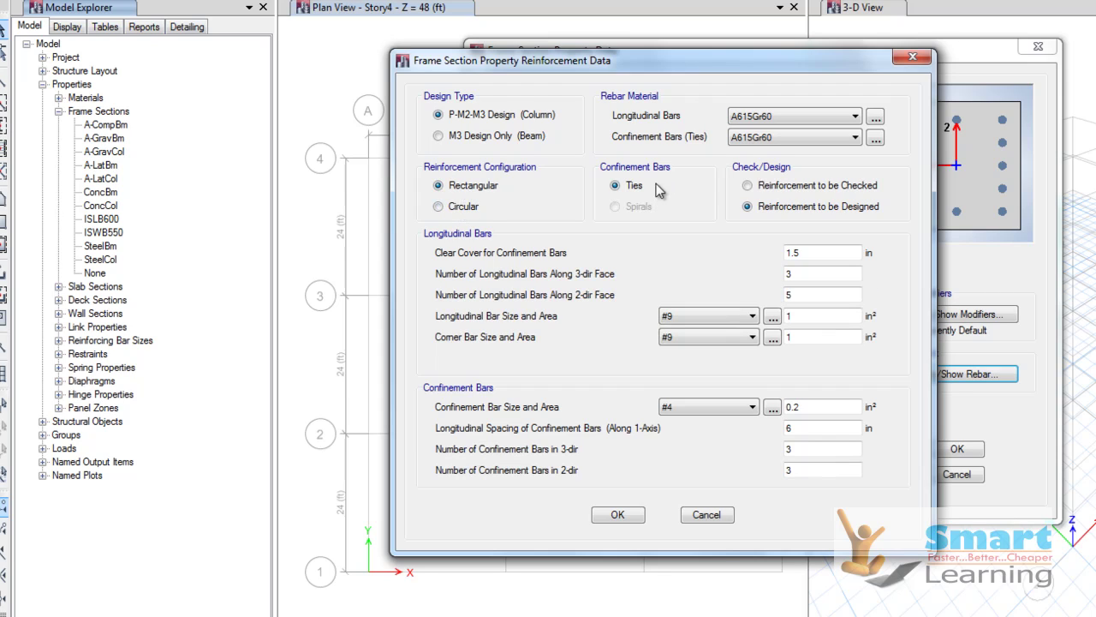
{"action": "left_click", "coordinate": [465, 206]}
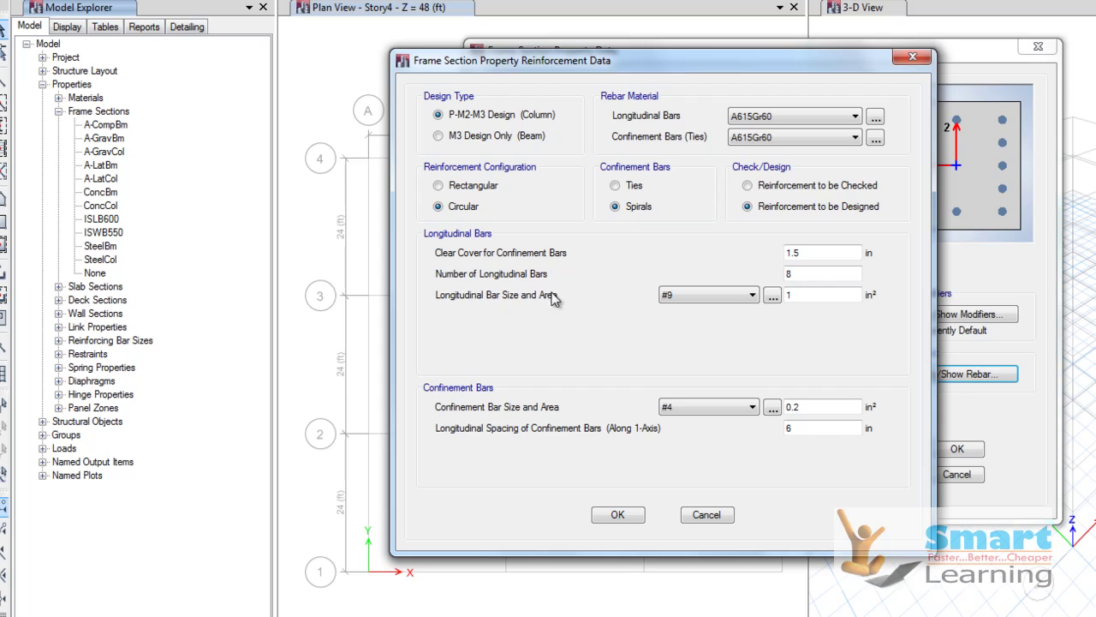
Keep #9 longitudinal bars in A615Gr60 material and bring up the defined materials list
{"action": "left_click", "coordinate": [773, 296]}
{"action": "scroll", "coordinate": [736, 325], "scroll_direction": "down", "scroll_amount": 2}
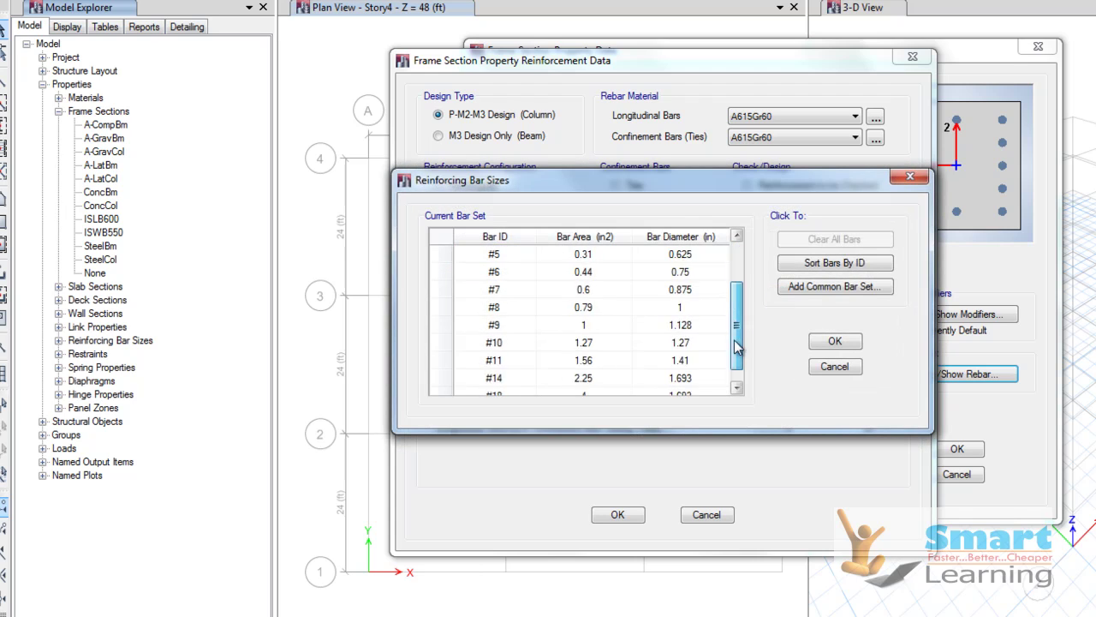
{"action": "left_click", "coordinate": [835, 366]}
{"action": "left_click", "coordinate": [718, 295]}
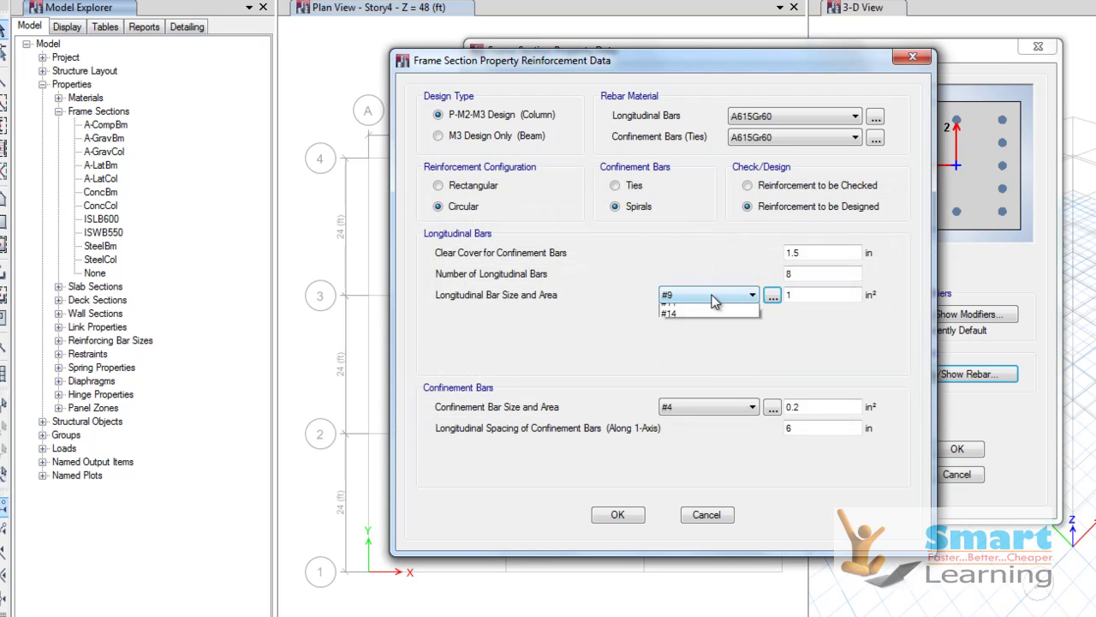
{"action": "left_click", "coordinate": [733, 372]}
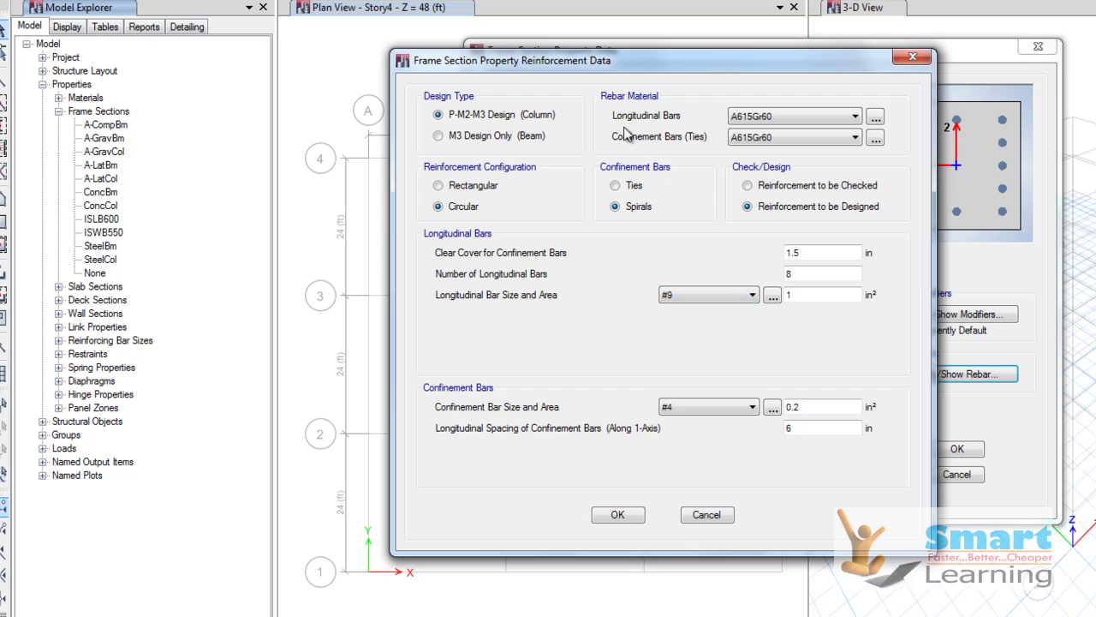
{"action": "left_click", "coordinate": [784, 118]}
{"action": "left_click", "coordinate": [781, 131]}
{"action": "left_click", "coordinate": [876, 117]}
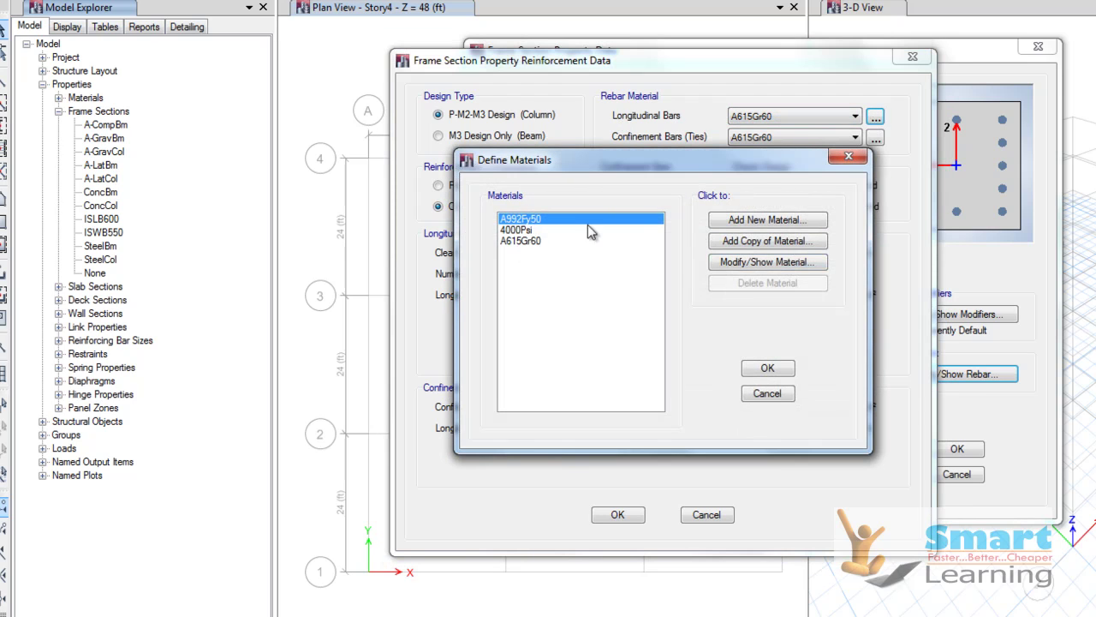
Preview A992Fy50 with mass density and Concrete material type, then discard the changes
{"action": "left_click", "coordinate": [756, 265]}
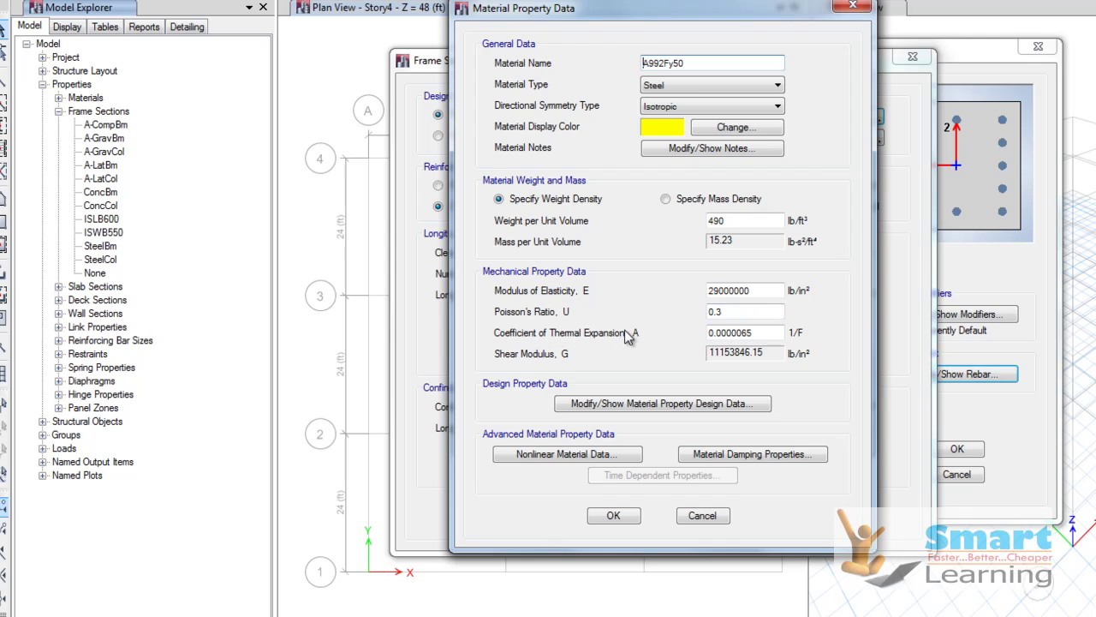
{"action": "left_click", "coordinate": [674, 203]}
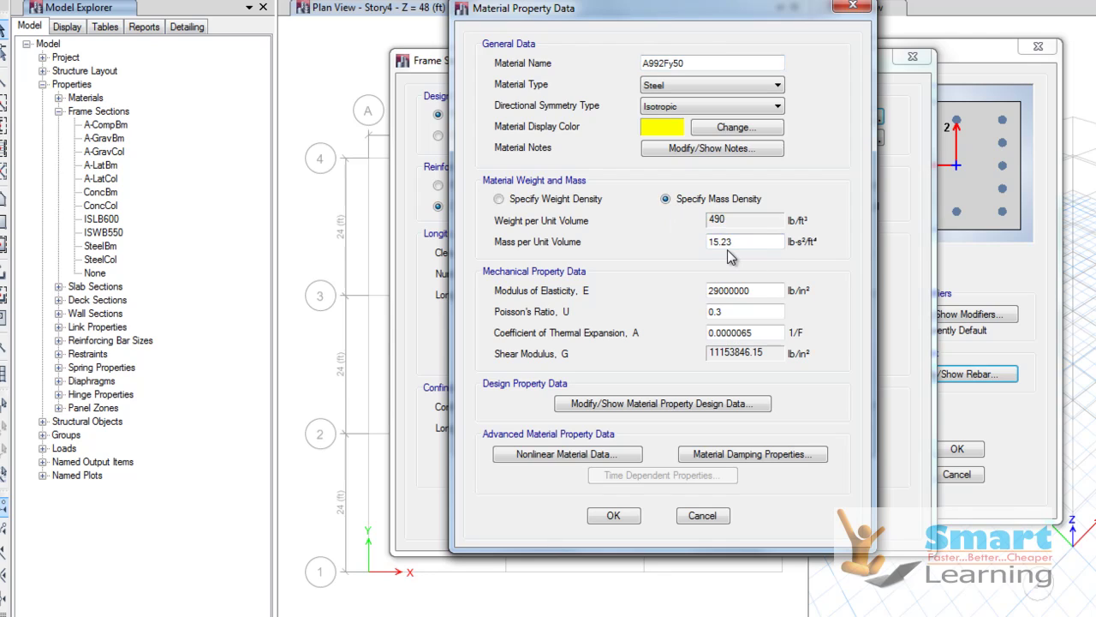
{"action": "left_click", "coordinate": [505, 204]}
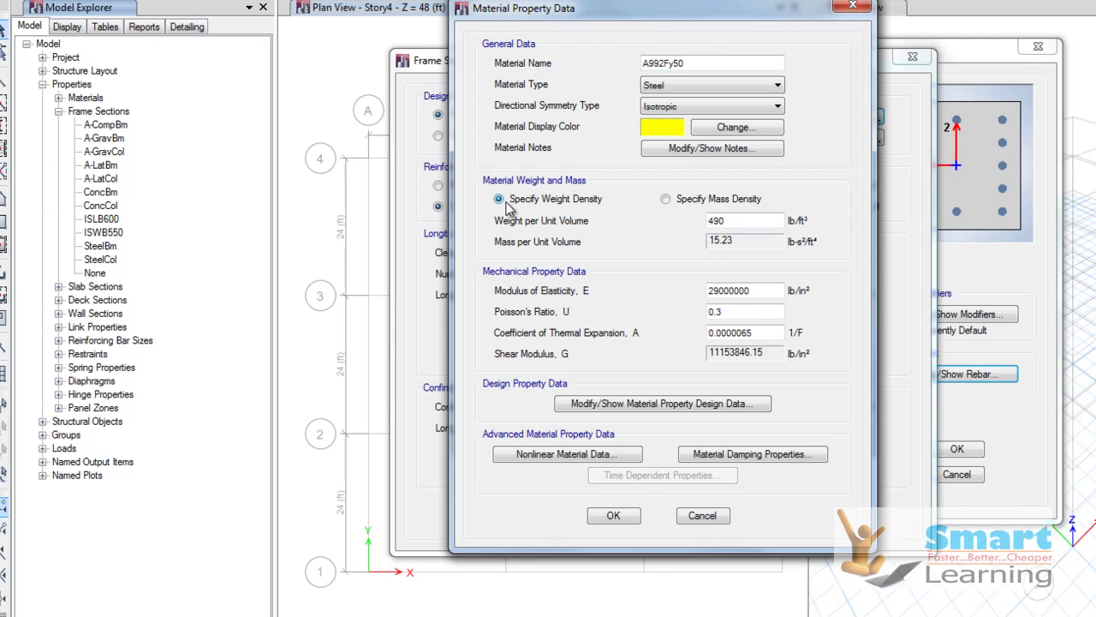
{"action": "left_click", "coordinate": [667, 91]}
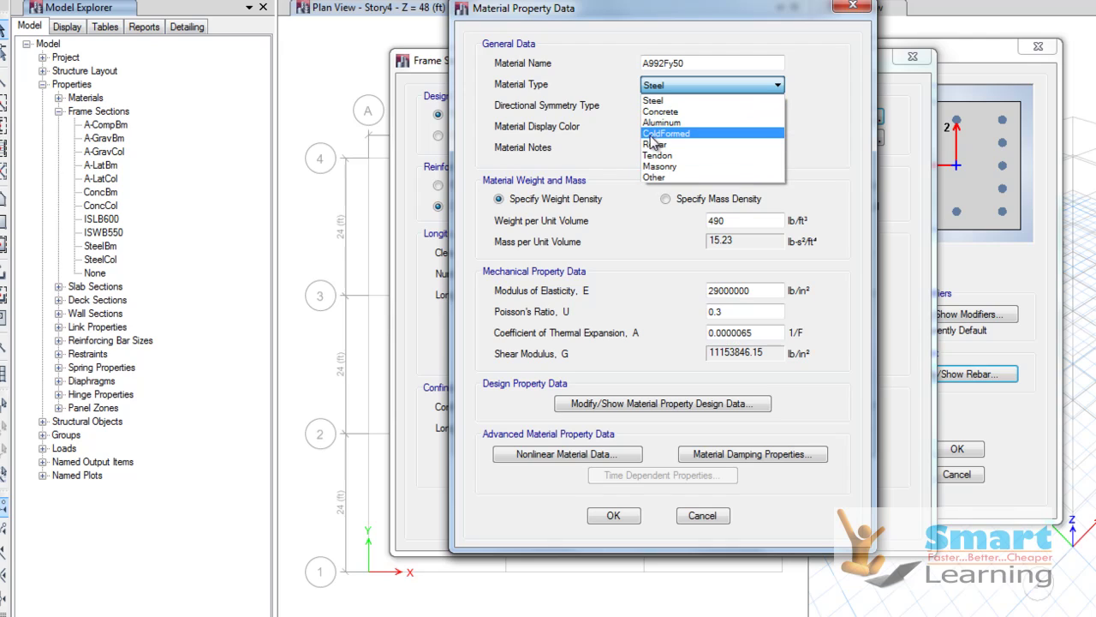
{"action": "left_click", "coordinate": [656, 112]}
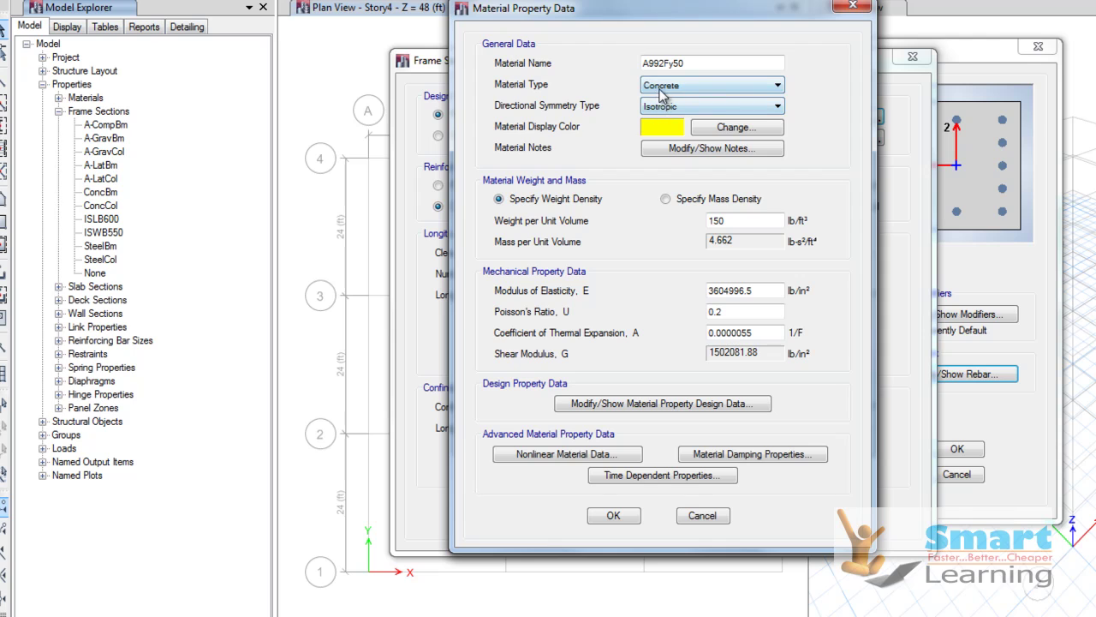
{"action": "left_click", "coordinate": [702, 515]}
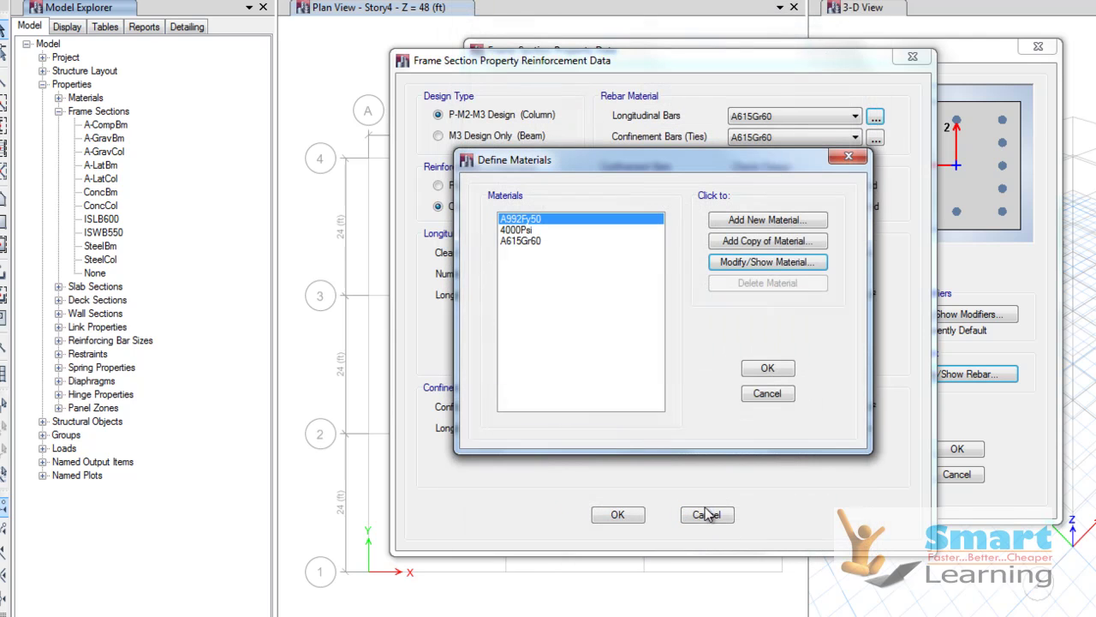
Accept ConcCol's rebar data, review its stiffness modifiers (all 1), and close the section dialogs
{"action": "left_click", "coordinate": [765, 395]}
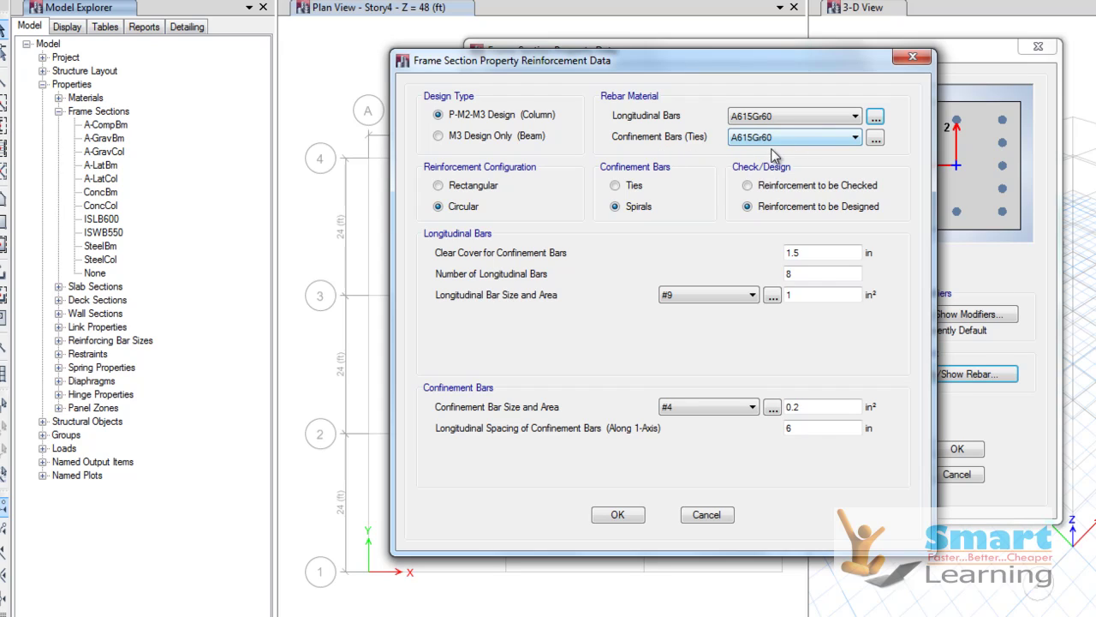
{"action": "left_click", "coordinate": [638, 522]}
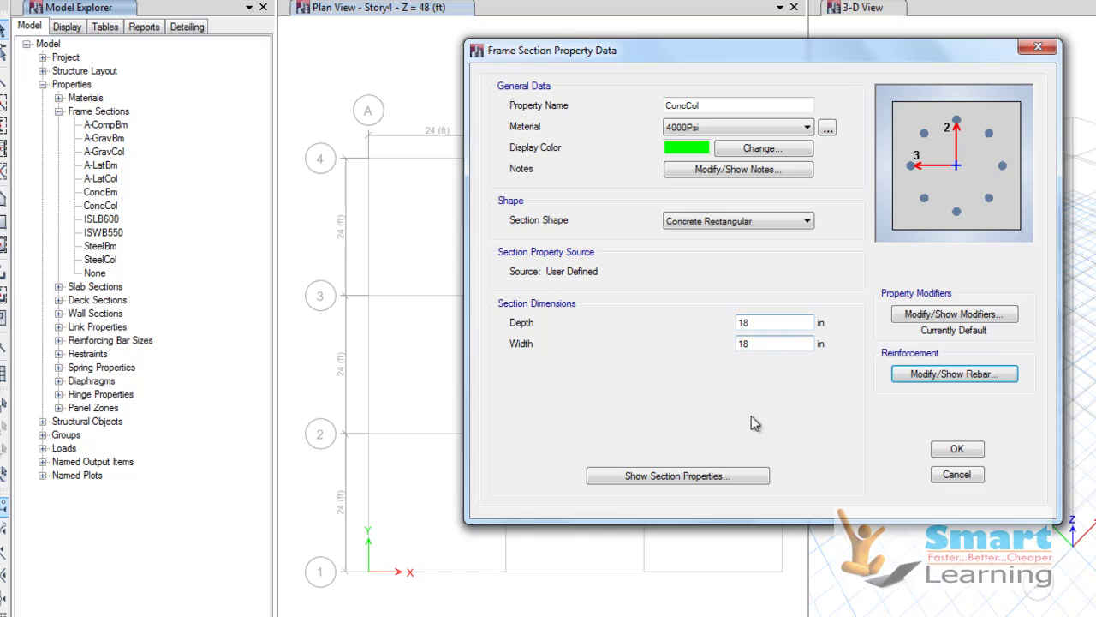
{"action": "left_click", "coordinate": [970, 316]}
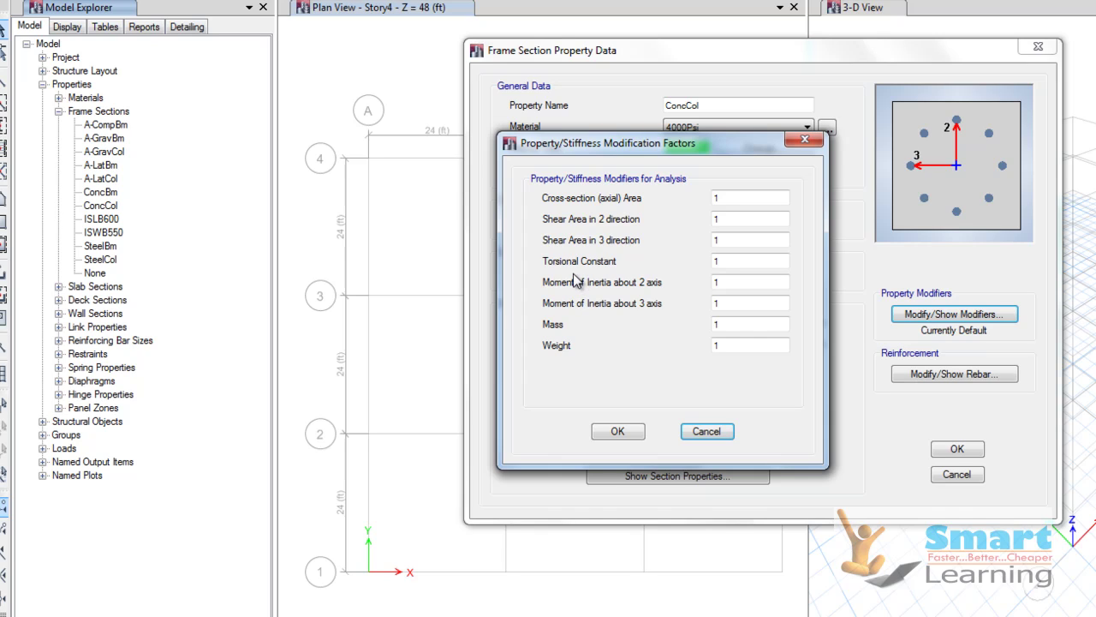
{"action": "left_click", "coordinate": [617, 431]}
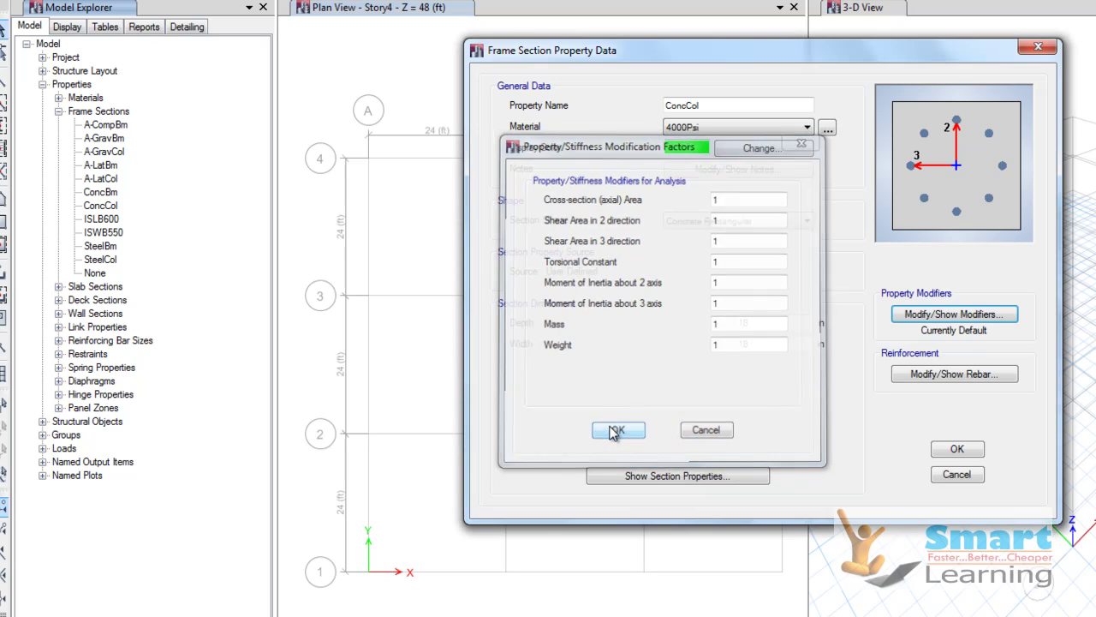
{"action": "left_click", "coordinate": [957, 450]}
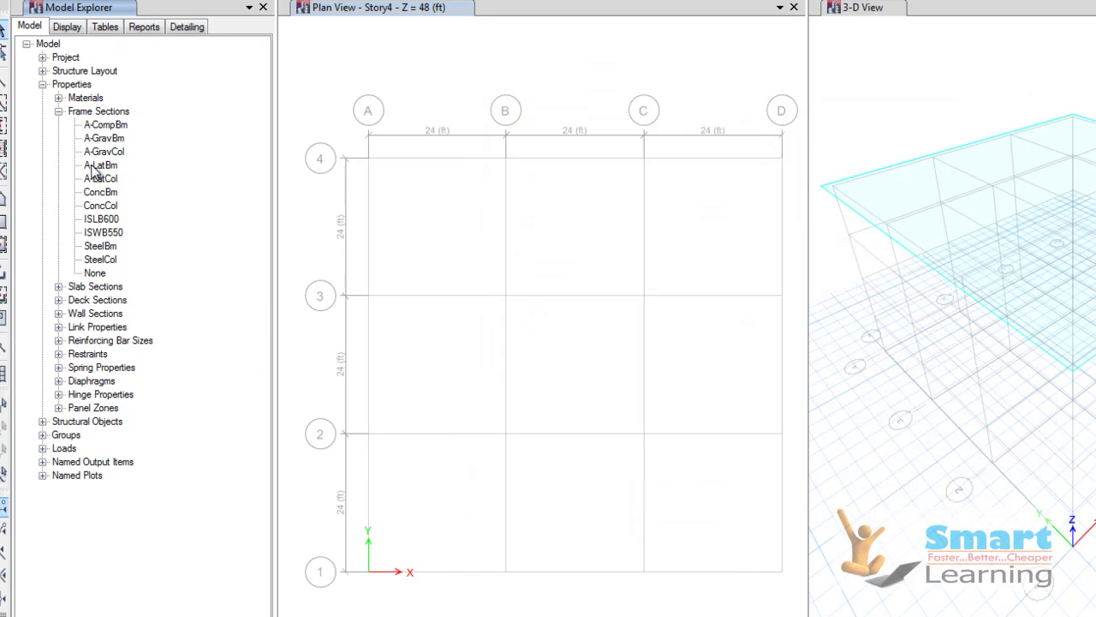
Bring up Slab1's property data from the Slab Sections list in Model Explorer
{"action": "left_click", "coordinate": [58, 286]}
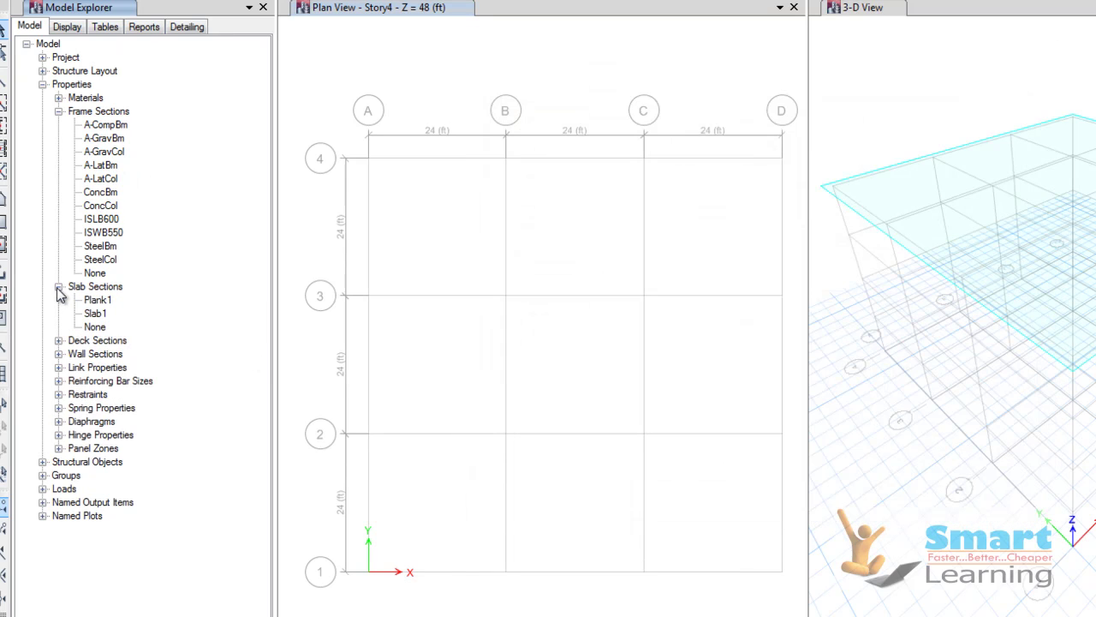
{"action": "right_click", "coordinate": [95, 314]}
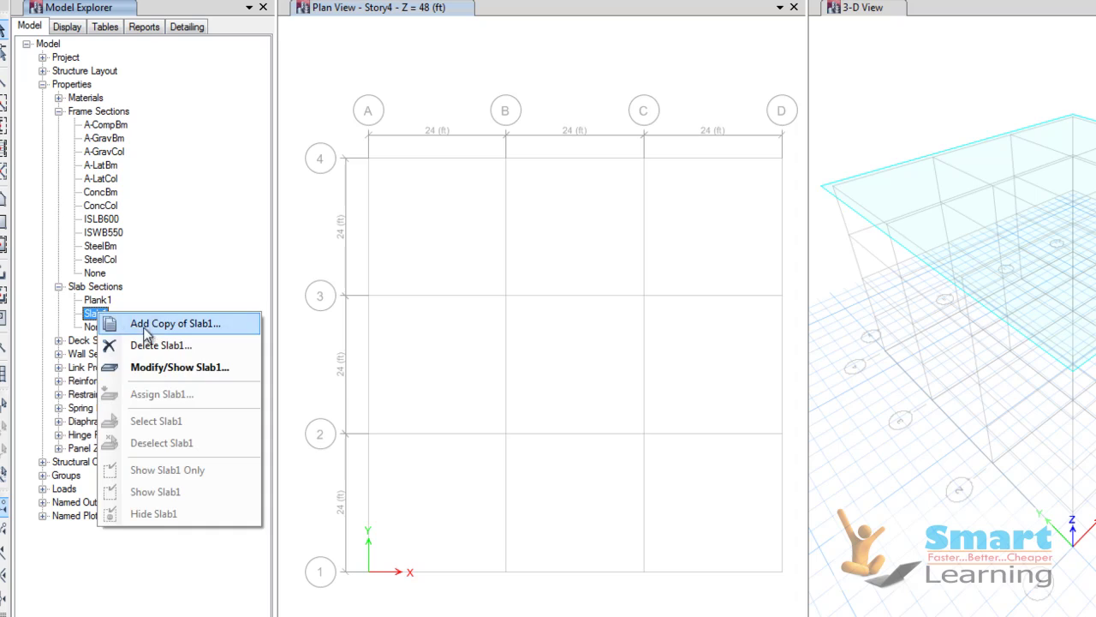
{"action": "left_click", "coordinate": [171, 364]}
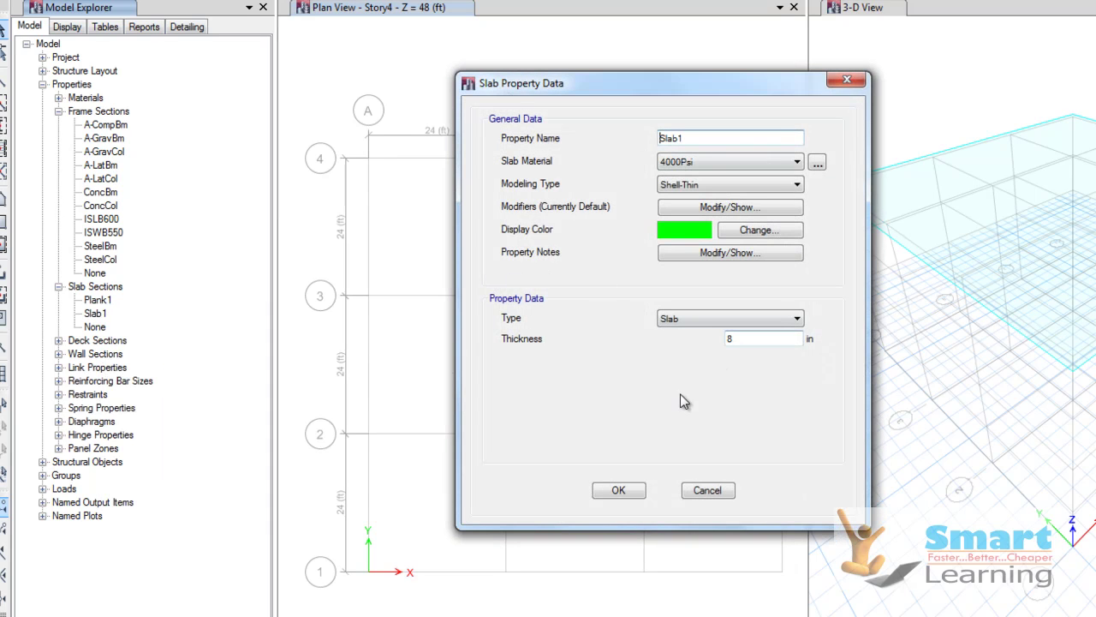
Check Slab1's 8 in thickness, Slab type and 4000Psi material, then show the defined materials
{"action": "left_click", "coordinate": [742, 339]}
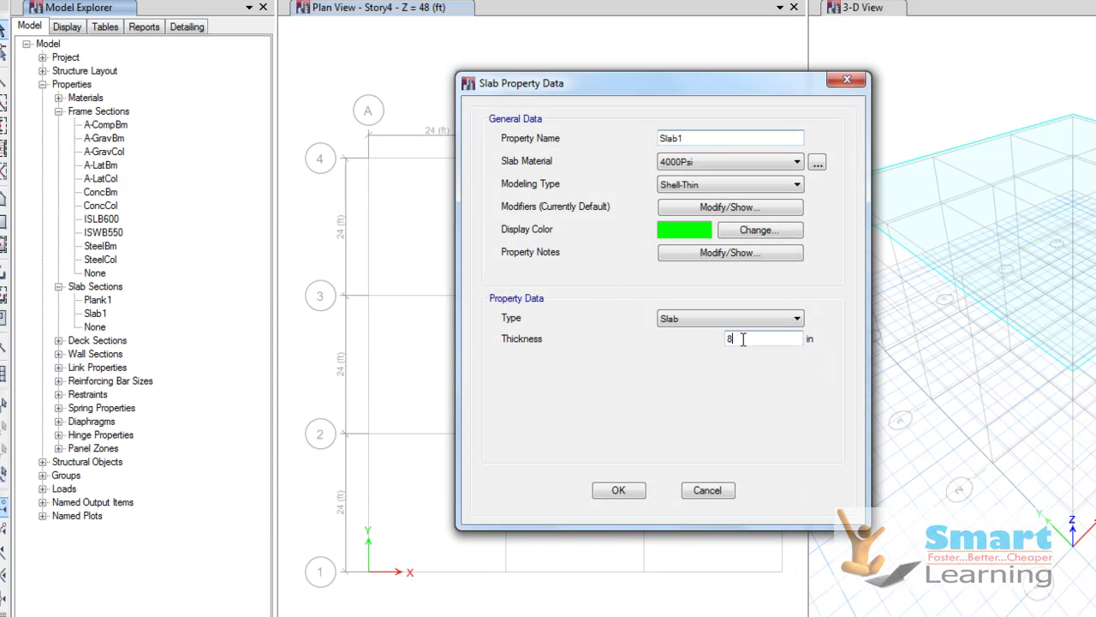
{"action": "left_click", "coordinate": [690, 323]}
{"action": "left_click", "coordinate": [623, 348]}
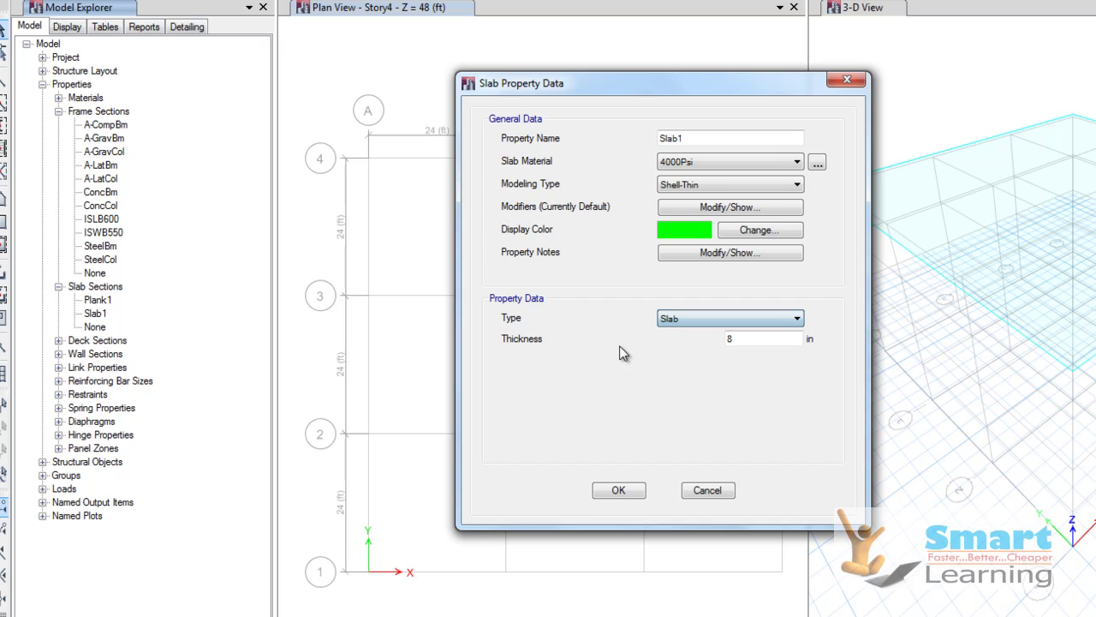
{"action": "double_click", "coordinate": [688, 141]}
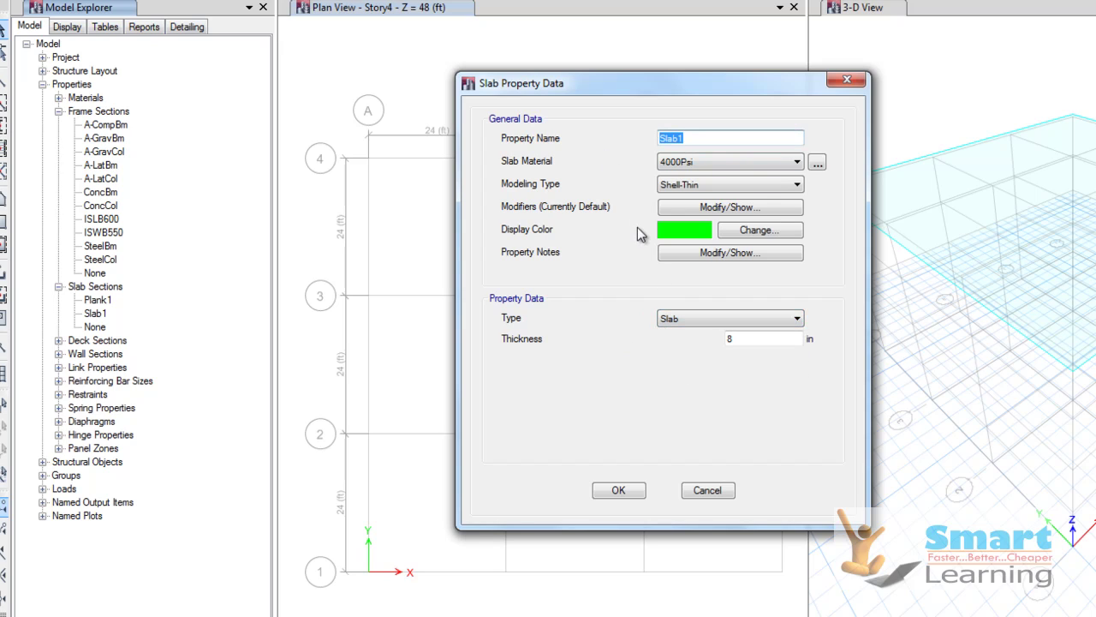
{"action": "left_click", "coordinate": [709, 166]}
{"action": "left_click", "coordinate": [709, 166]}
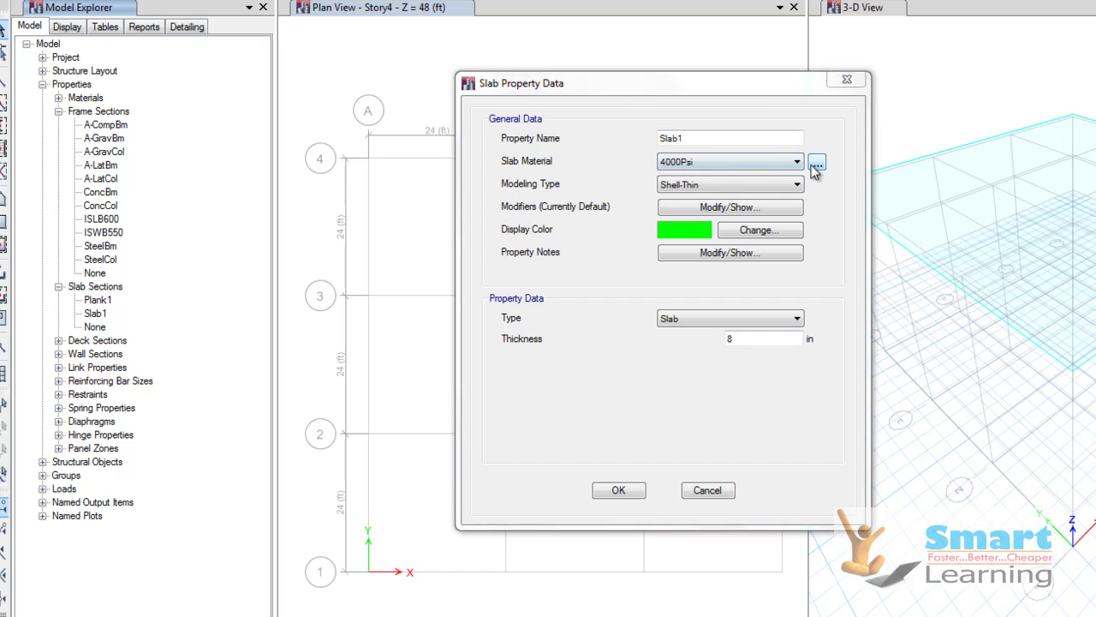
{"action": "left_click", "coordinate": [817, 163]}
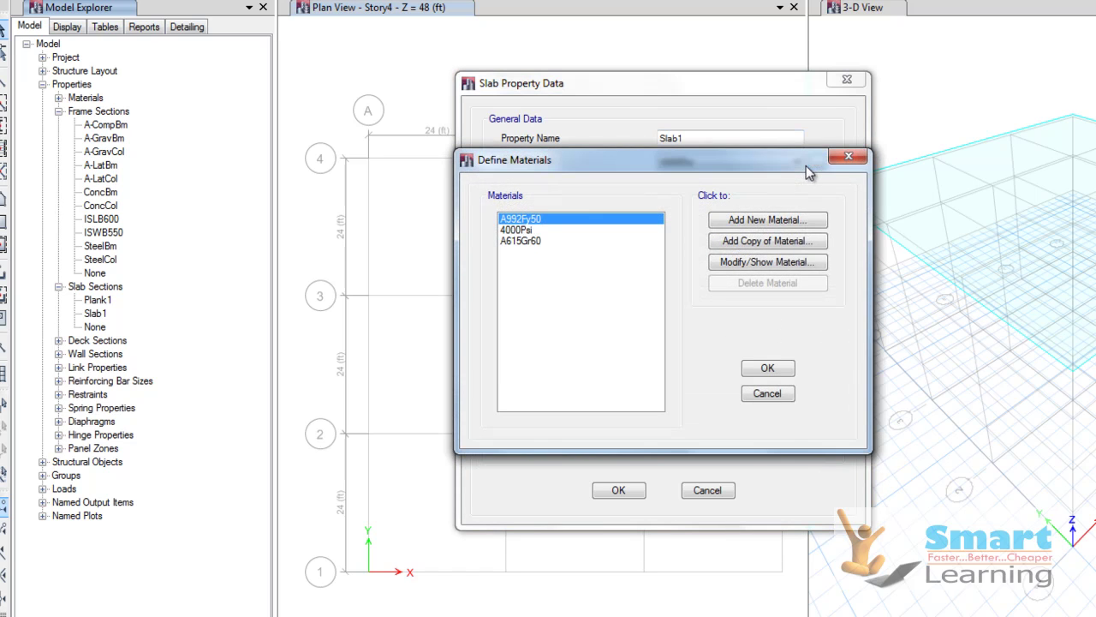
Switch A992Fy50's material type to Concrete and check its Poisson's ratio
{"action": "left_click", "coordinate": [767, 262]}
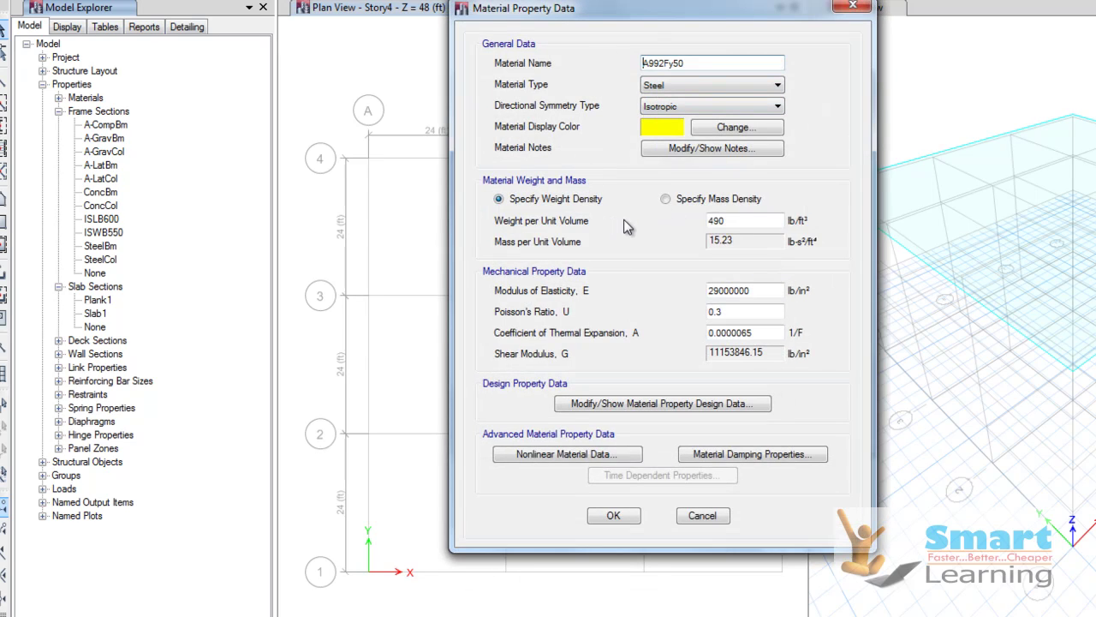
{"action": "left_click", "coordinate": [674, 89]}
{"action": "left_click", "coordinate": [660, 111]}
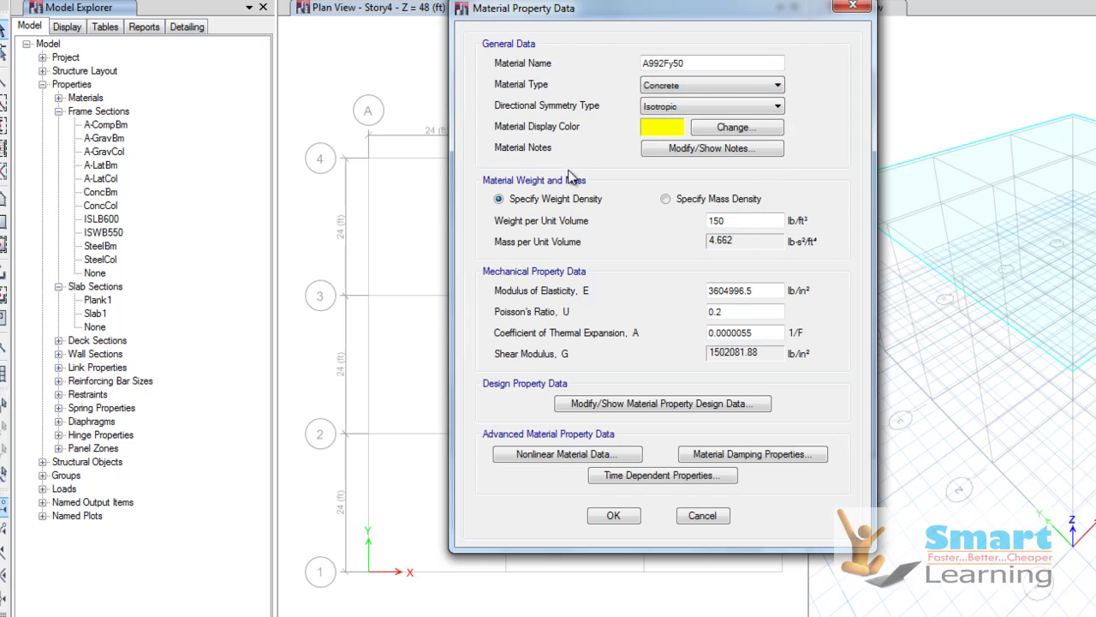
{"action": "left_click", "coordinate": [715, 313]}
Review and cancel the concrete design and time-dependent data, discarding edits back to Slab1
{"action": "left_click", "coordinate": [660, 404]}
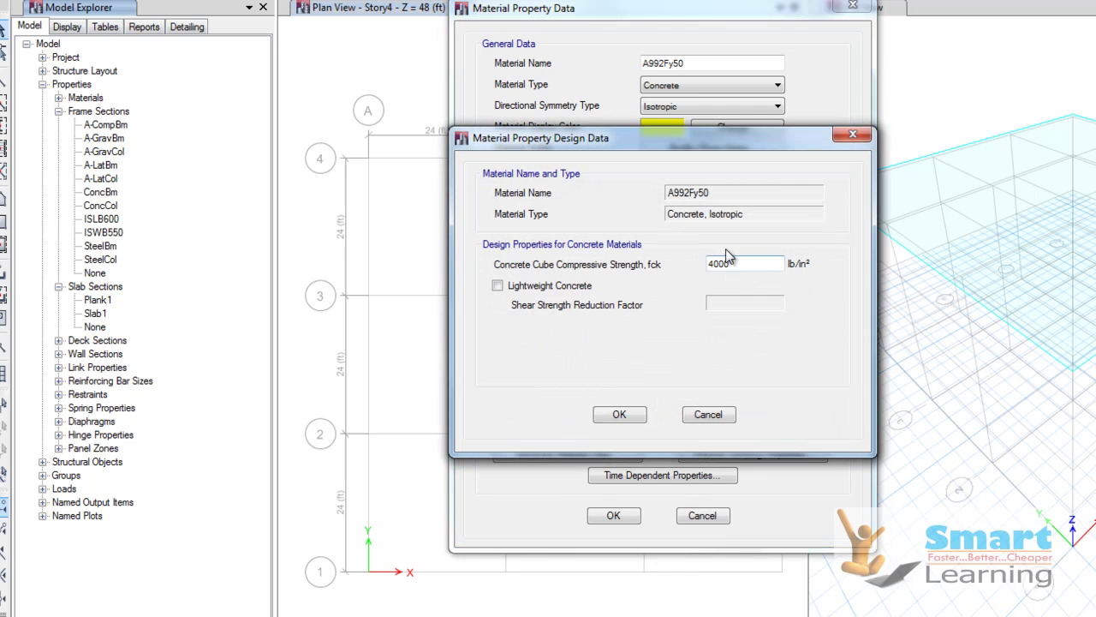
{"action": "left_click", "coordinate": [702, 416]}
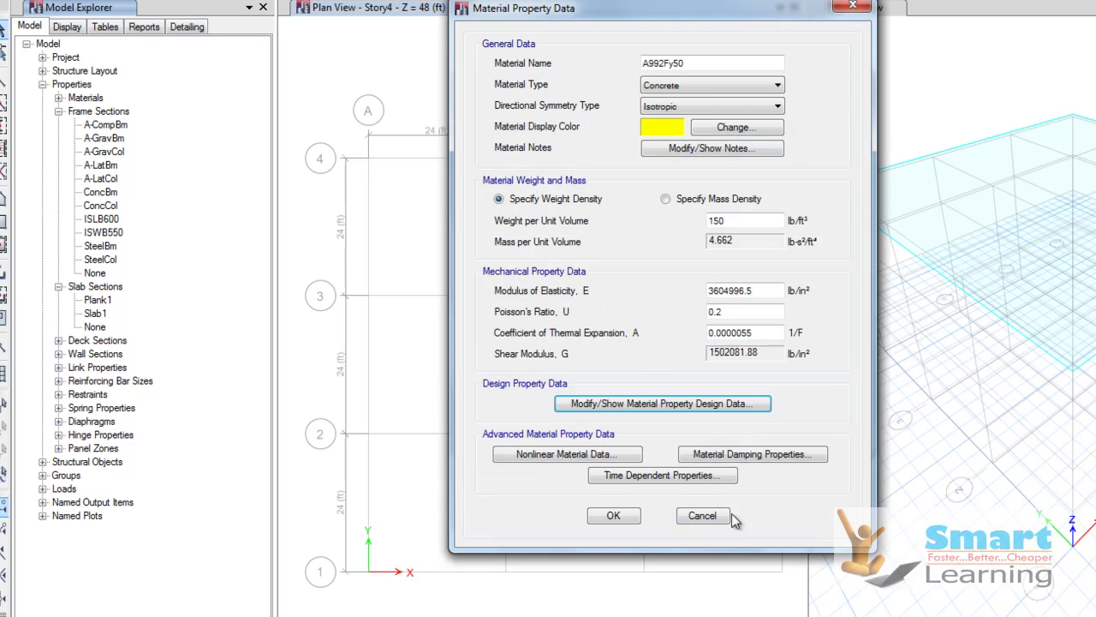
{"action": "left_click", "coordinate": [643, 477]}
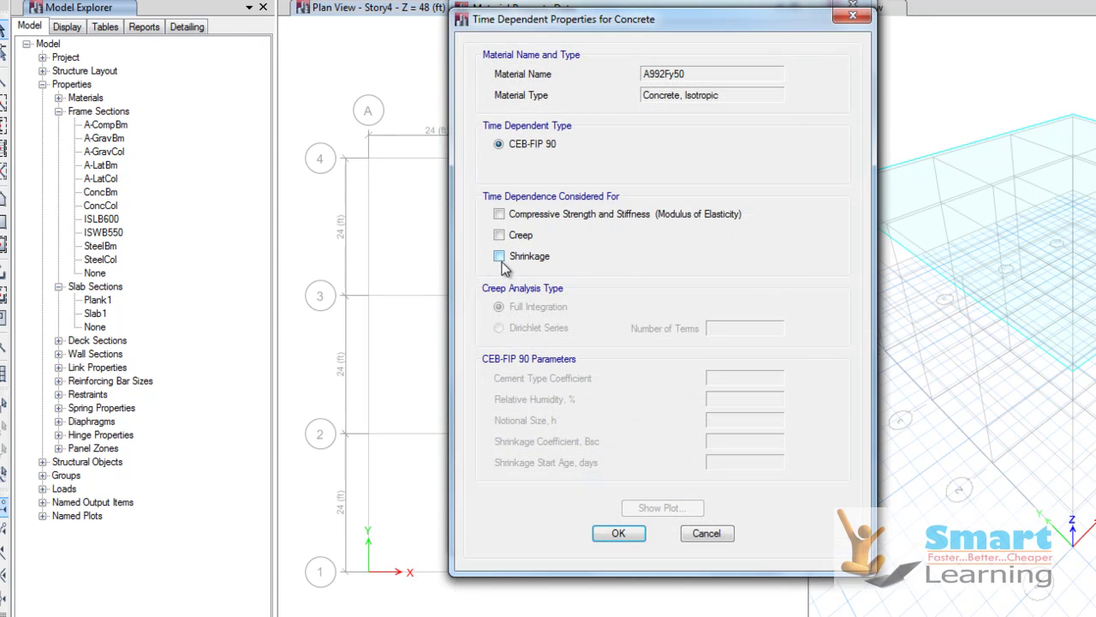
{"action": "left_click", "coordinate": [706, 532]}
{"action": "left_click", "coordinate": [704, 515]}
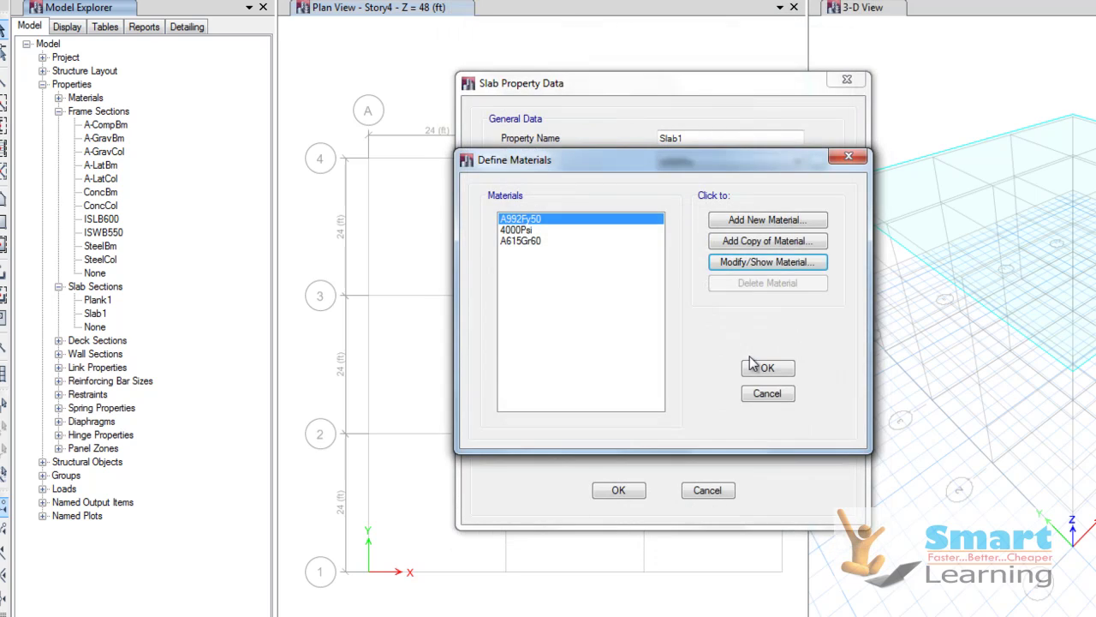
{"action": "left_click", "coordinate": [766, 368]}
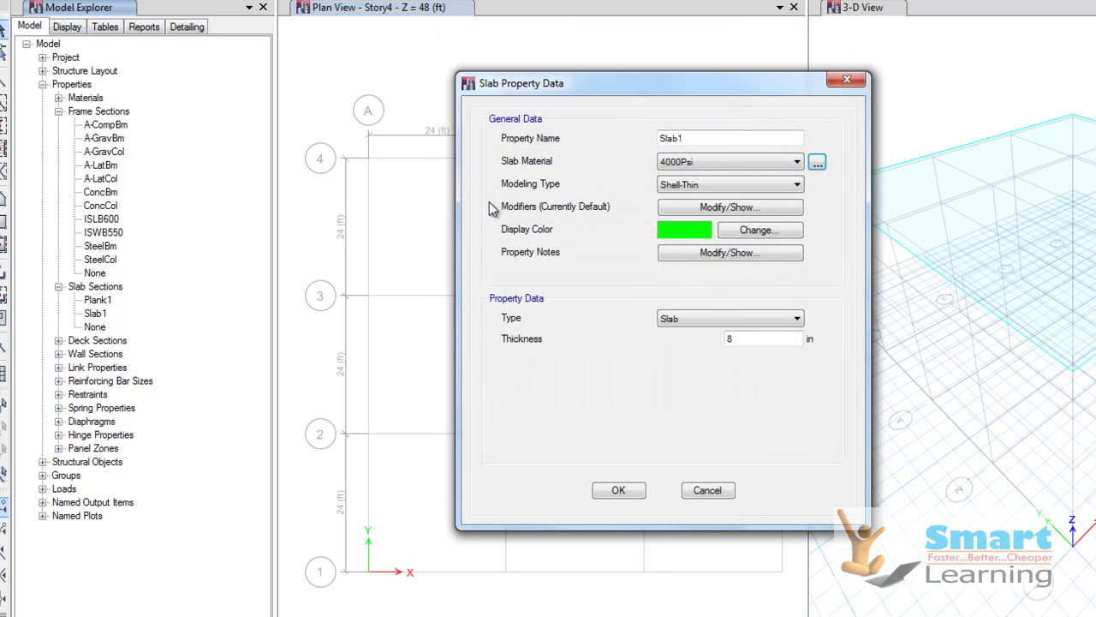
Review Slab1's Shell-Thin modeling type, empty notes and green display colour, then close it unchanged
{"action": "left_click", "coordinate": [696, 189]}
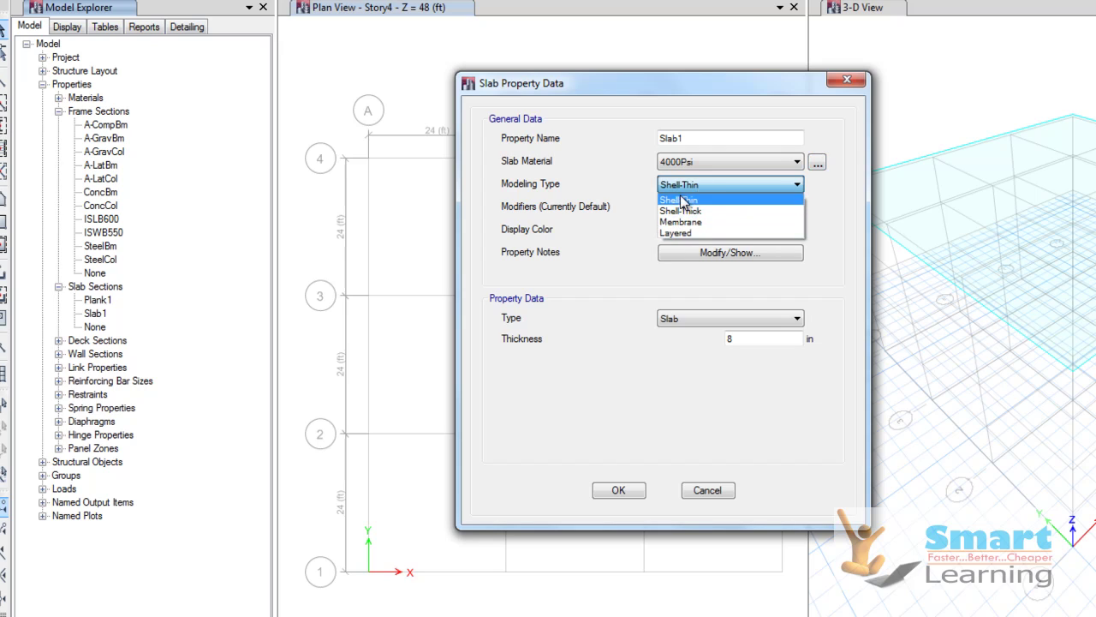
{"action": "left_click", "coordinate": [605, 221]}
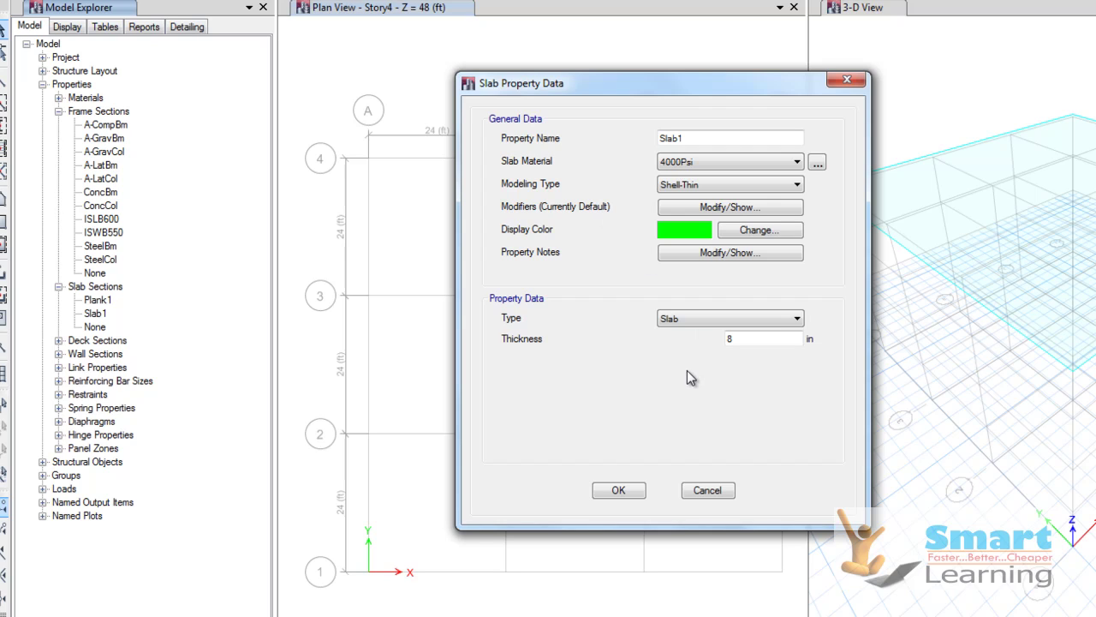
{"action": "left_click", "coordinate": [720, 253]}
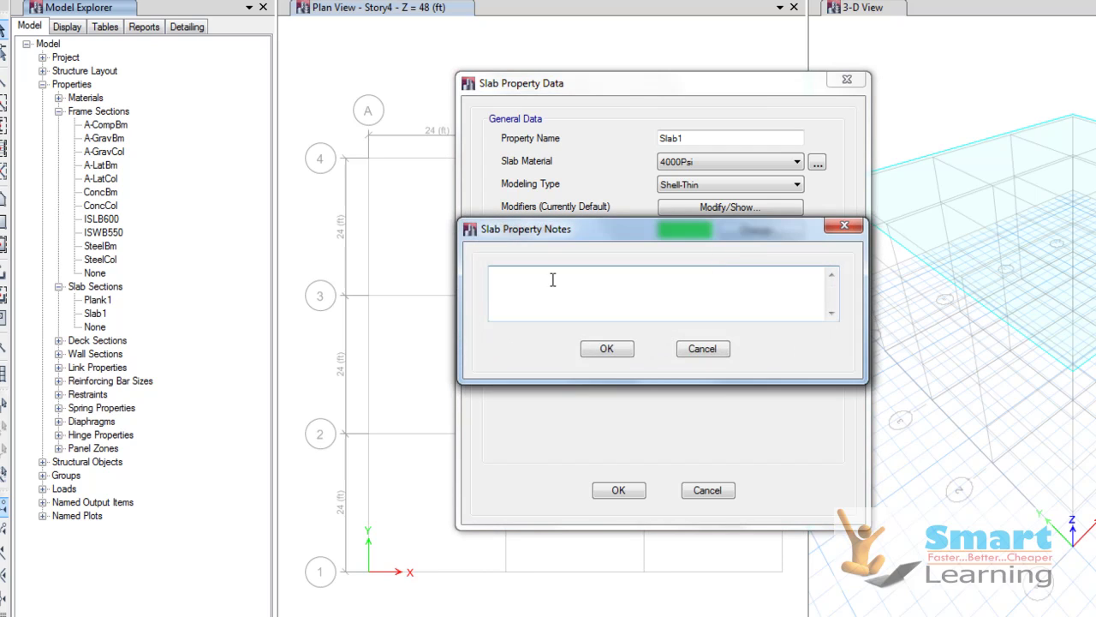
{"action": "left_click", "coordinate": [700, 350]}
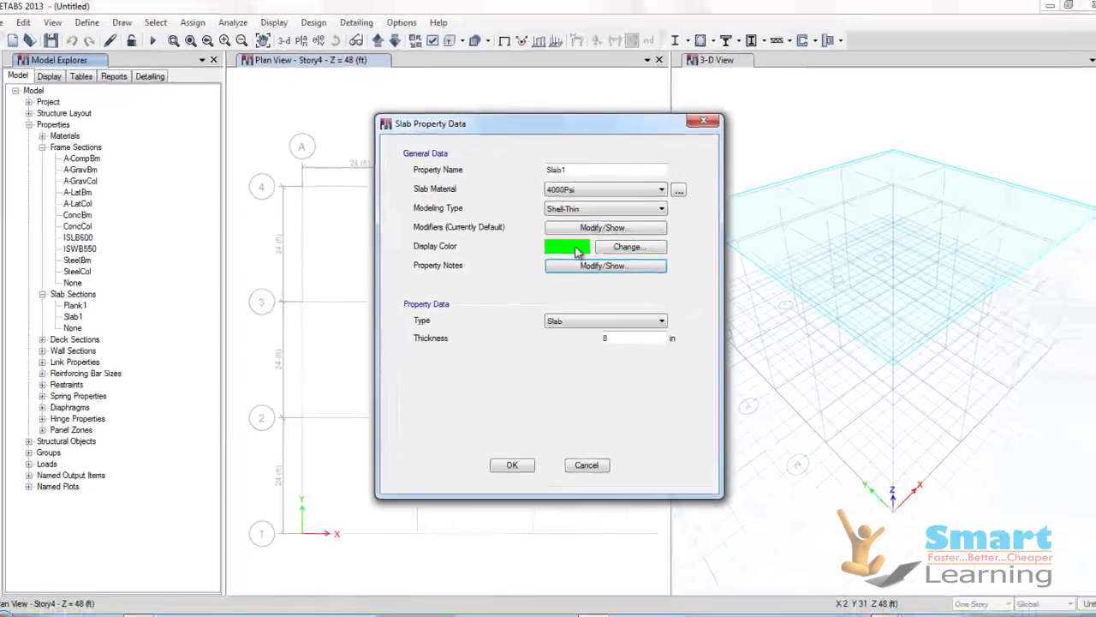
{"action": "left_click", "coordinate": [759, 229]}
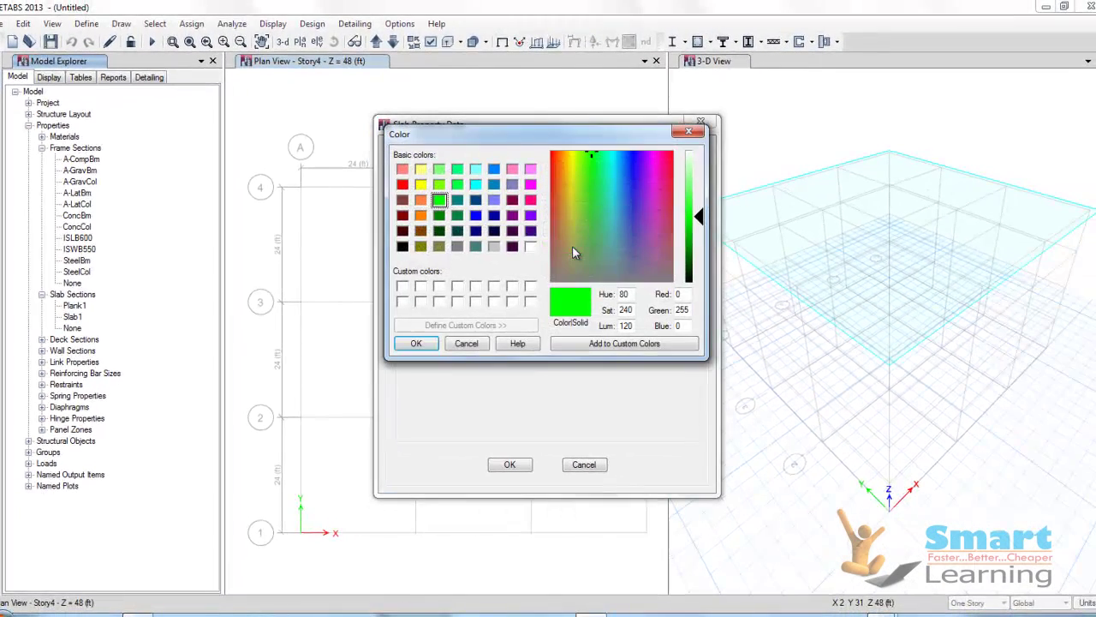
{"action": "left_click", "coordinate": [467, 343]}
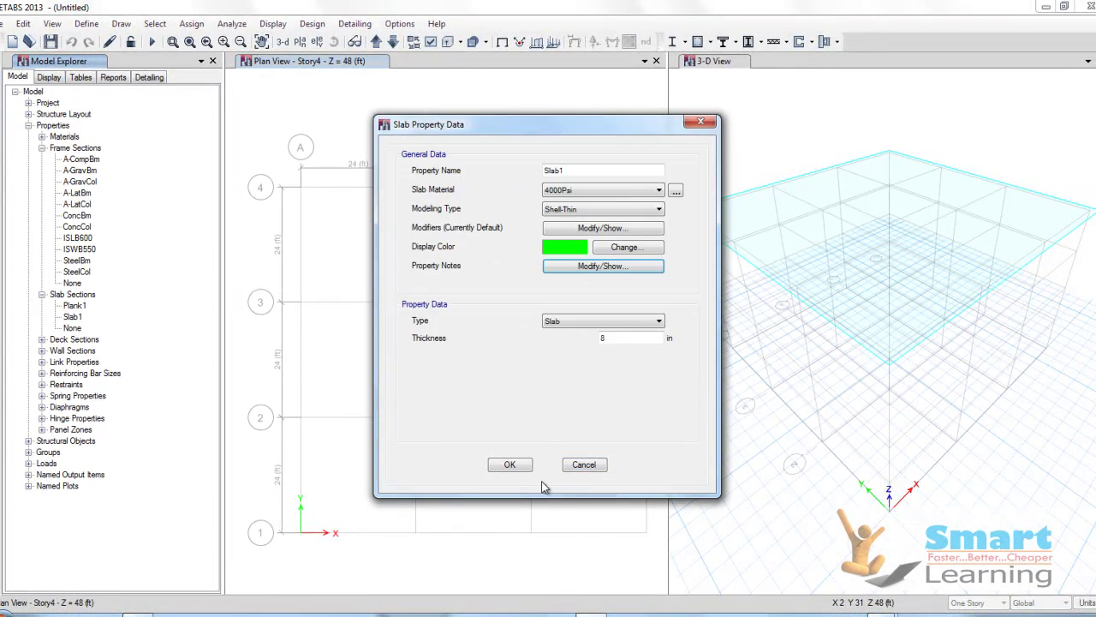
{"action": "left_click", "coordinate": [515, 469]}
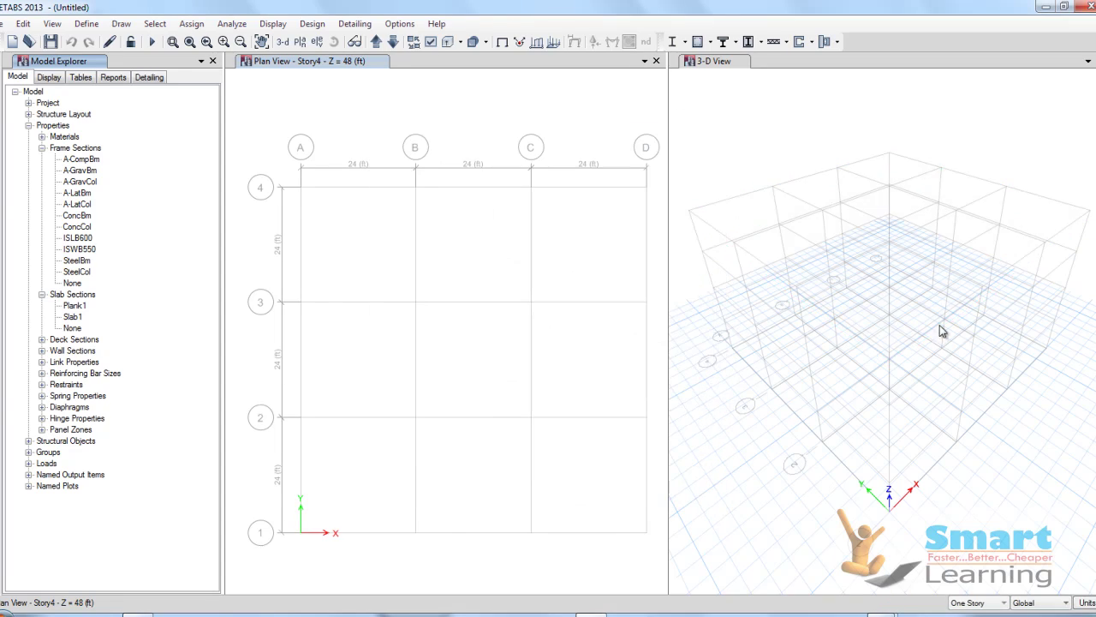
Show Wall1's property data from Wall Sections, check its 12 in thickness, and cancel
{"action": "left_click", "coordinate": [42, 350]}
{"action": "left_click", "coordinate": [72, 362]}
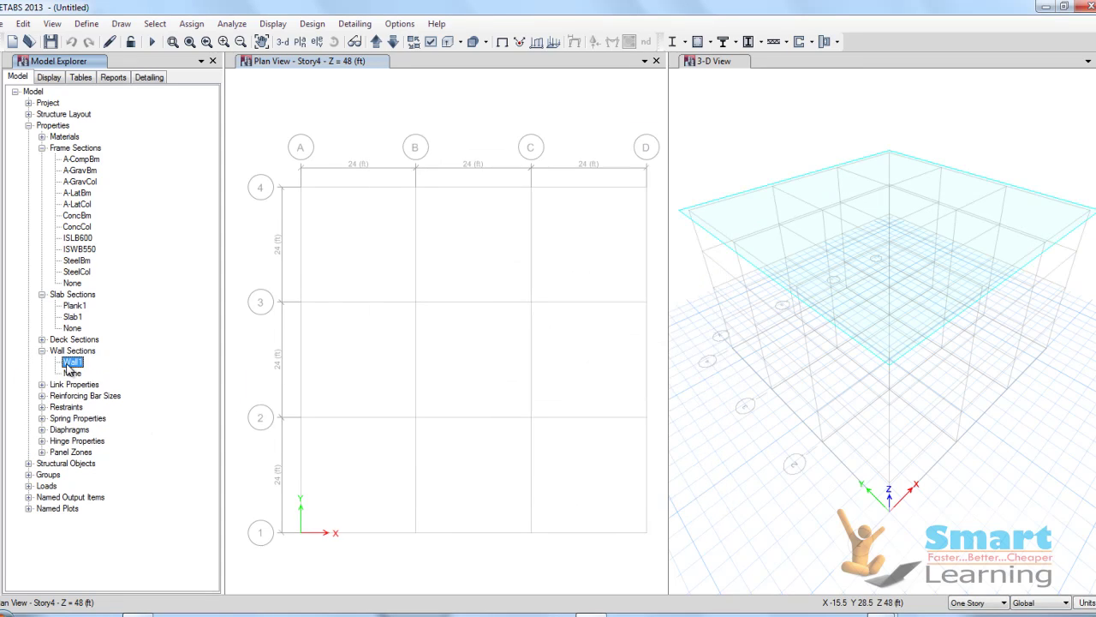
{"action": "right_click", "coordinate": [72, 362]}
{"action": "left_click", "coordinate": [124, 411]}
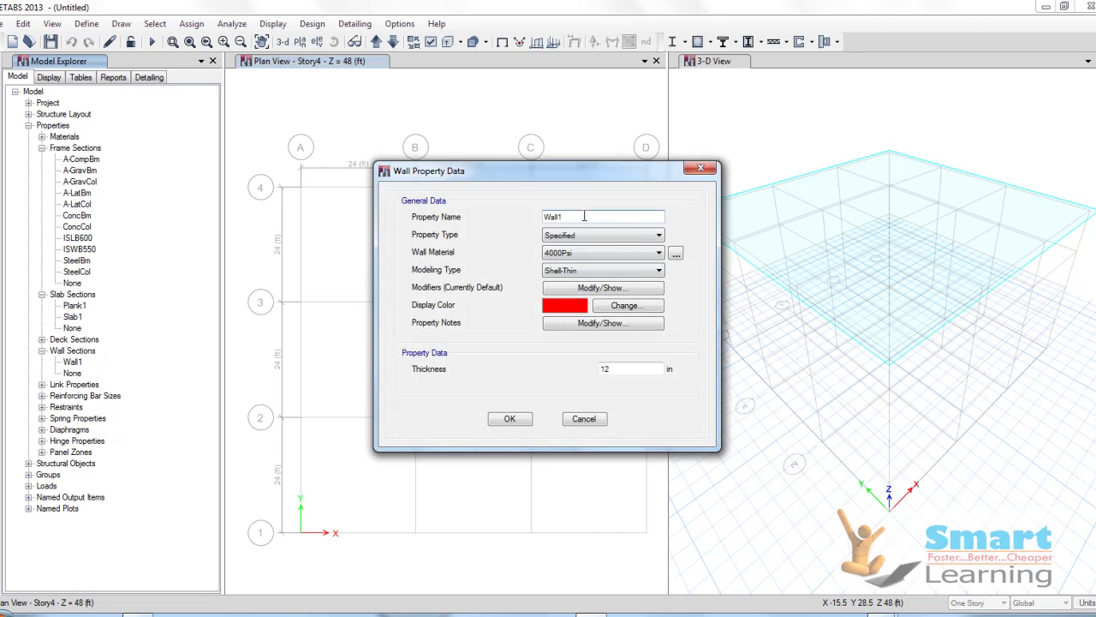
{"action": "double_click", "coordinate": [638, 369]}
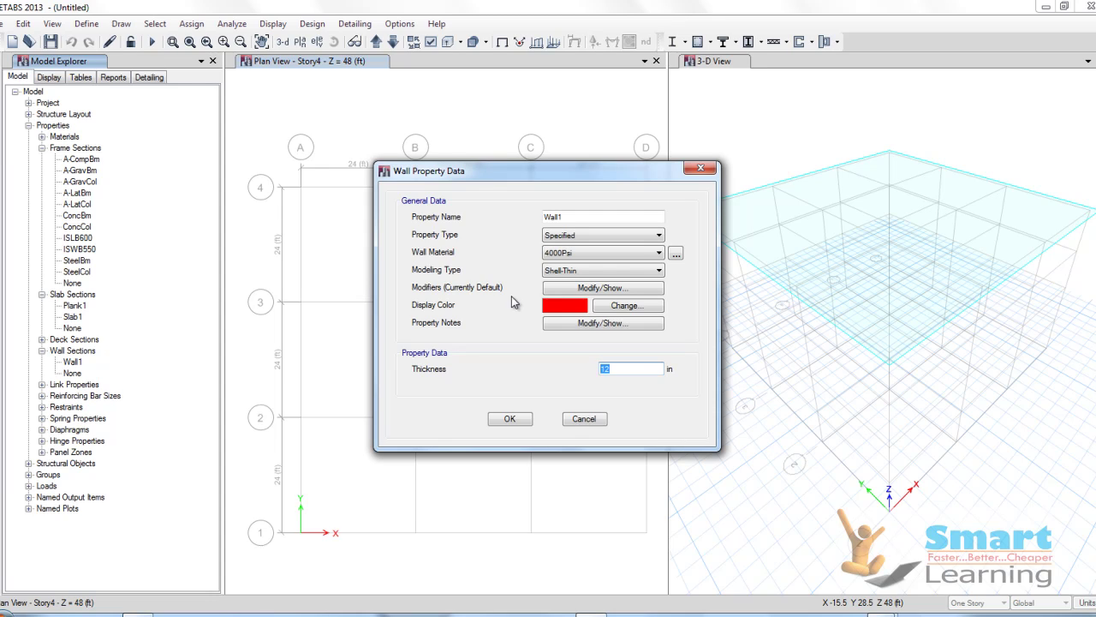
{"action": "left_click", "coordinate": [584, 418]}
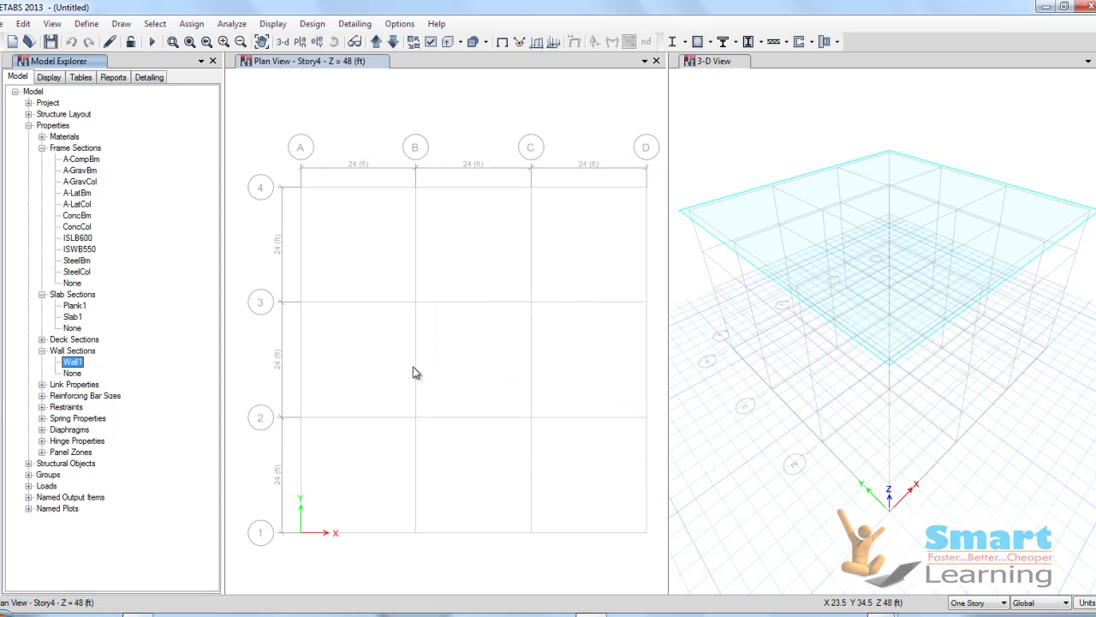
Expand Reinforcing Bar Sizes and open bar #2's table, inspecting its 0.25 diameter and 0.05 area
{"action": "left_click", "coordinate": [42, 395]}
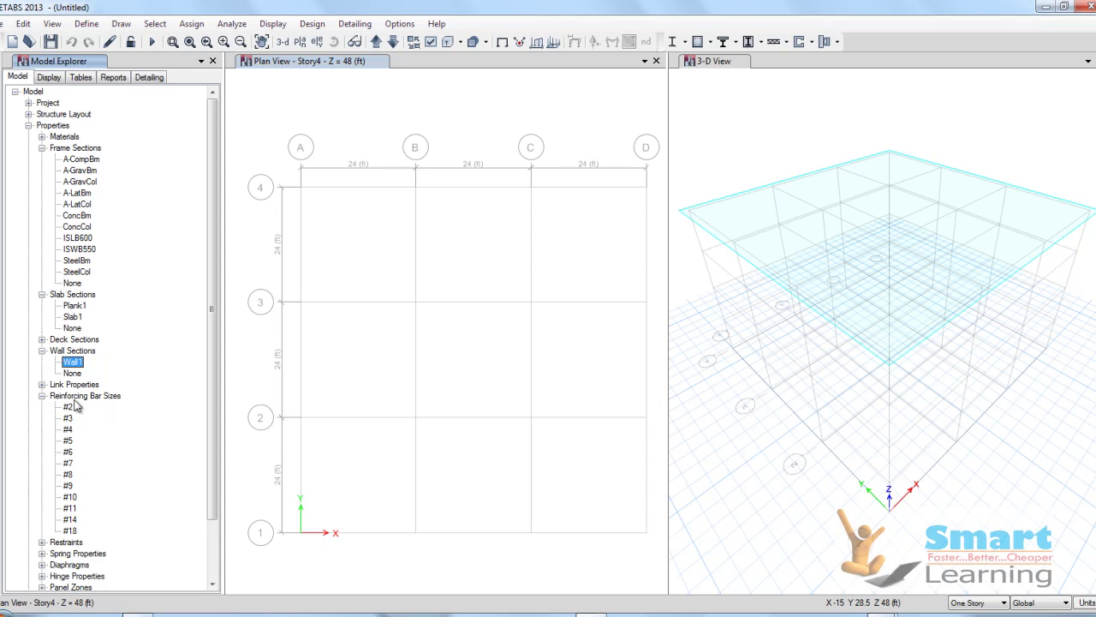
{"action": "right_click", "coordinate": [70, 408]}
{"action": "left_click", "coordinate": [114, 435]}
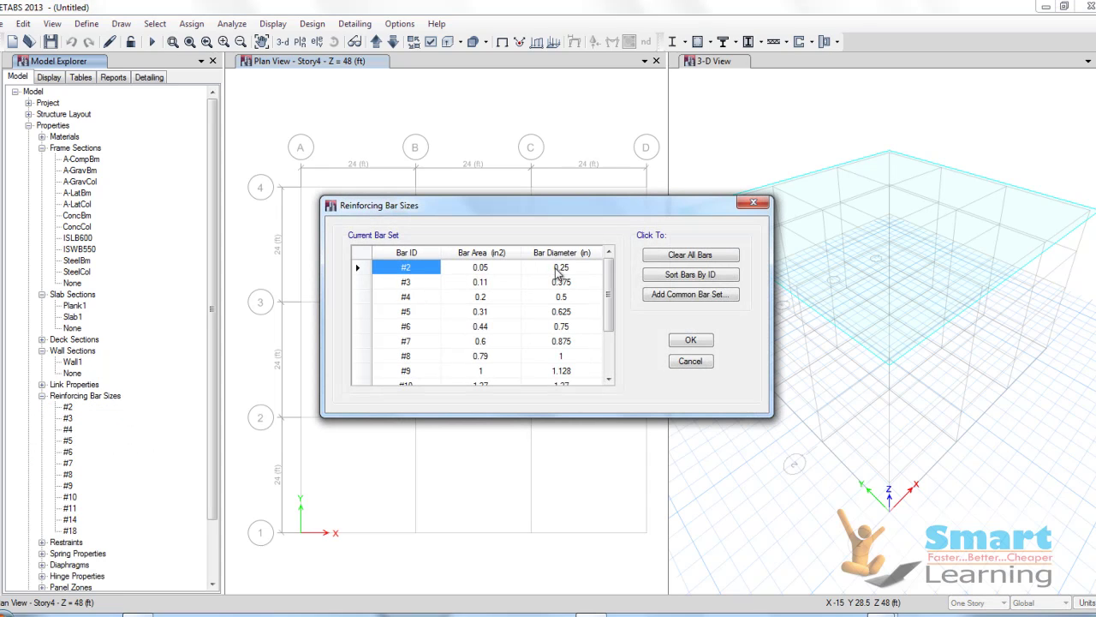
{"action": "left_click", "coordinate": [565, 272]}
{"action": "left_click", "coordinate": [578, 271]}
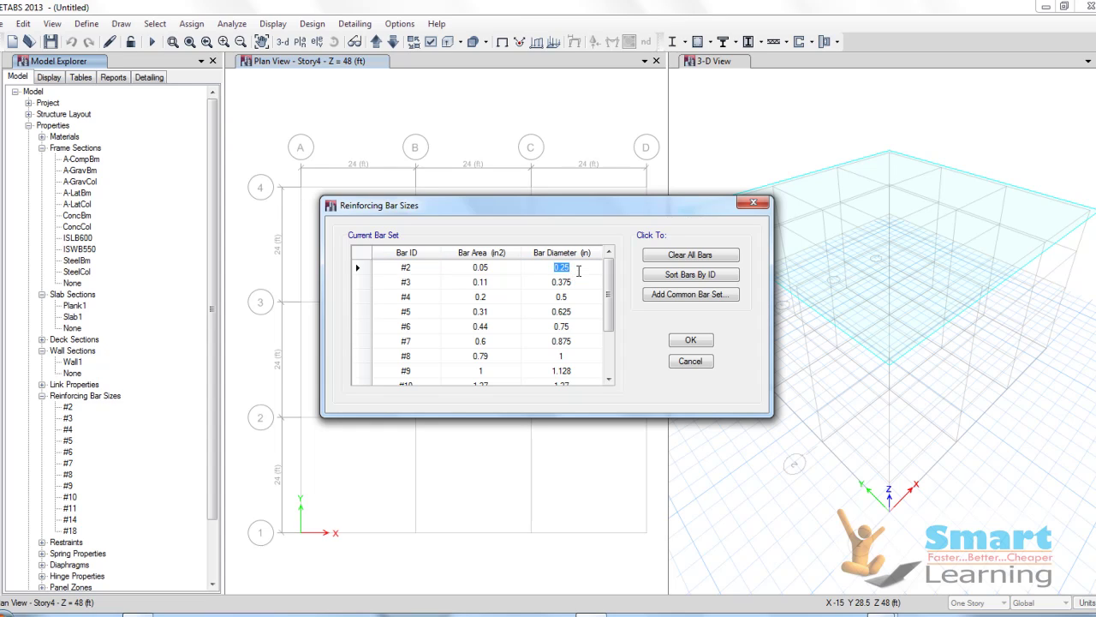
{"action": "left_click", "coordinate": [488, 270]}
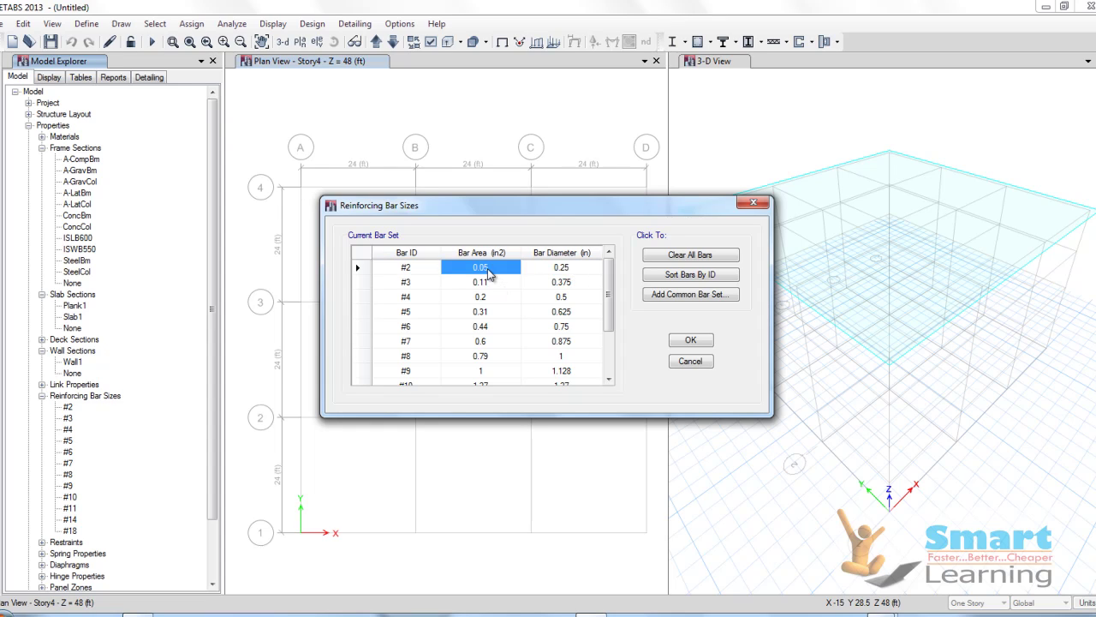
{"action": "left_click", "coordinate": [485, 269]}
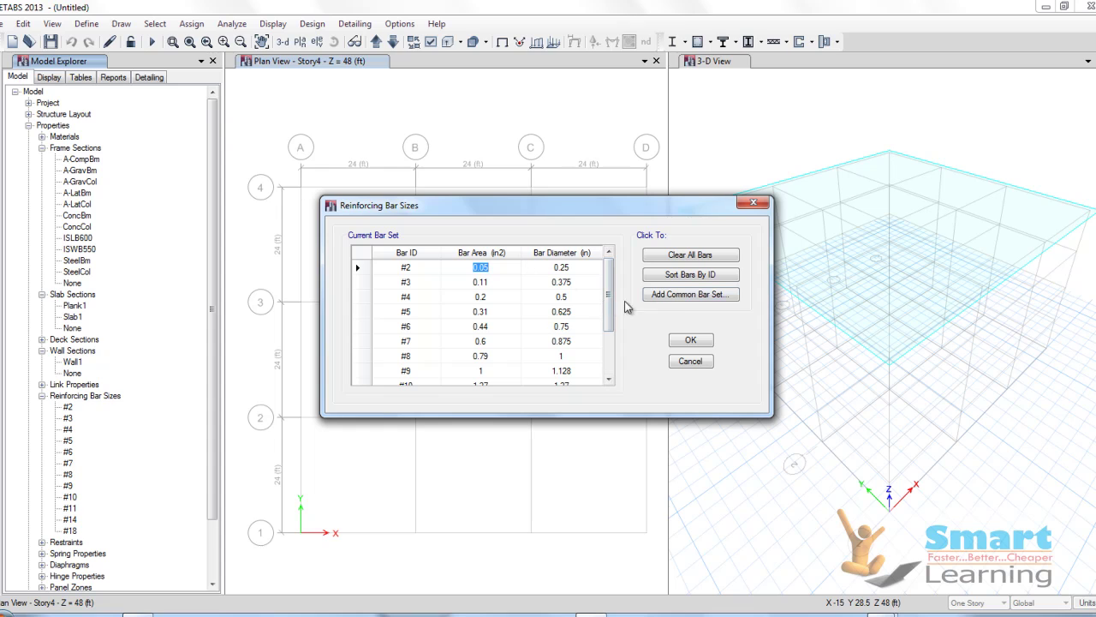
Scroll the bar table, try Add Common Bar Set and Sort Bars By ID, then cancel unchanged
{"action": "left_click_drag", "start_coordinate": [608, 296], "coordinate": [605, 330]}
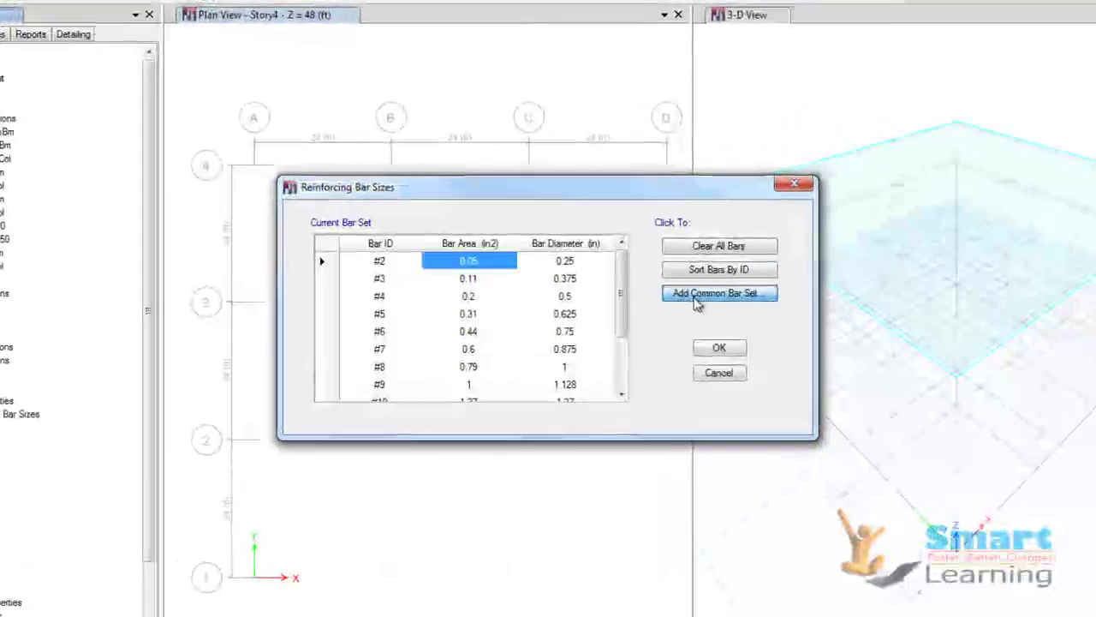
{"action": "left_click", "coordinate": [681, 295]}
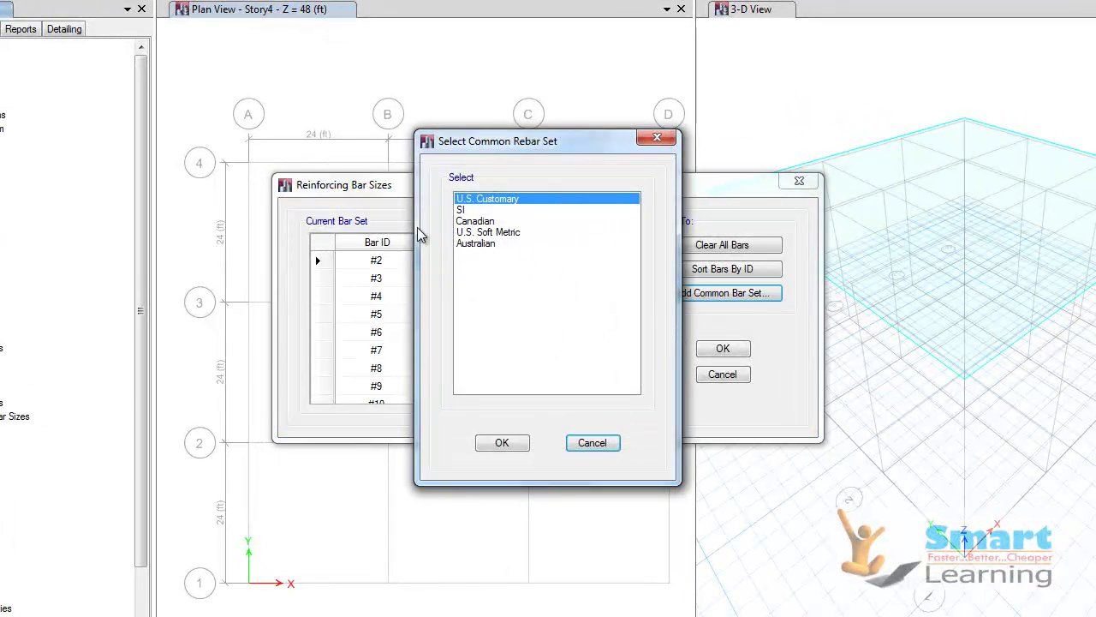
{"action": "left_click", "coordinate": [592, 442]}
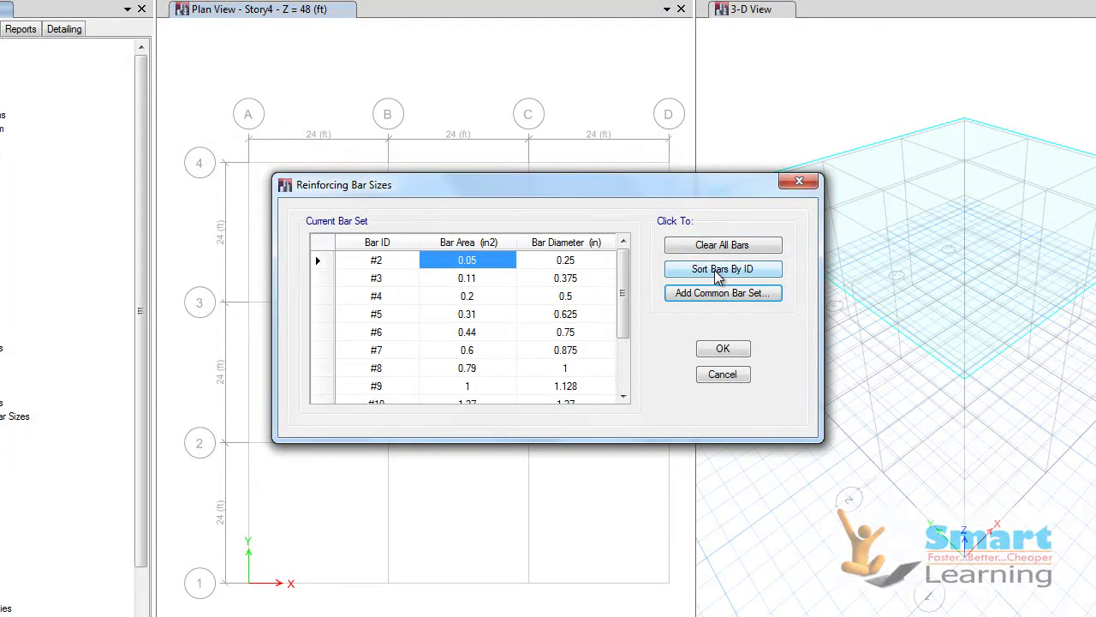
{"action": "left_click", "coordinate": [716, 273]}
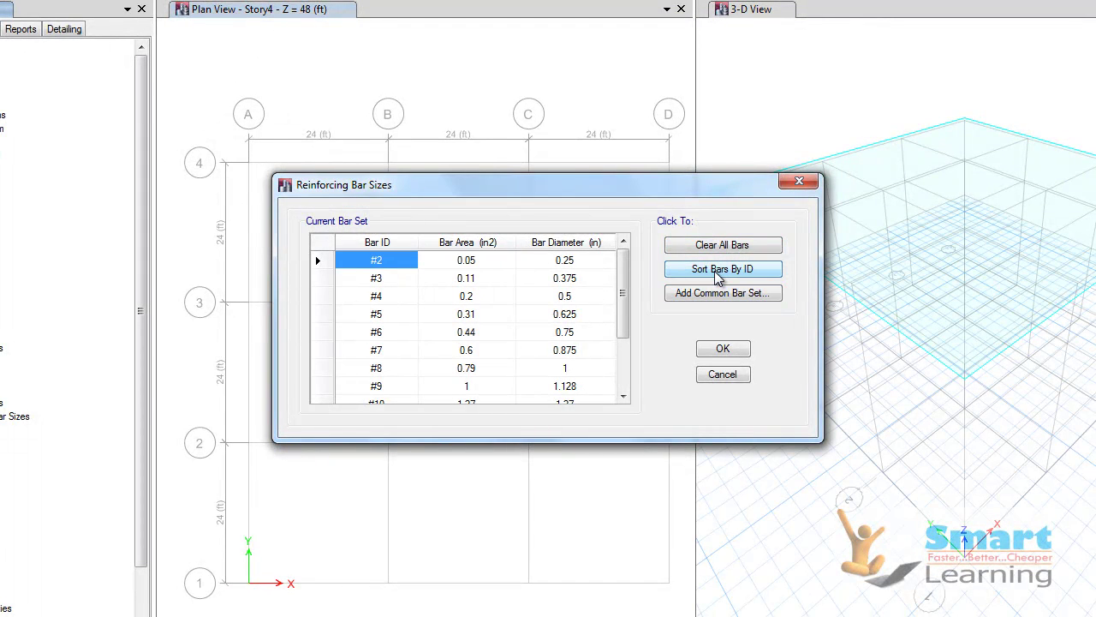
{"action": "left_click", "coordinate": [723, 374]}
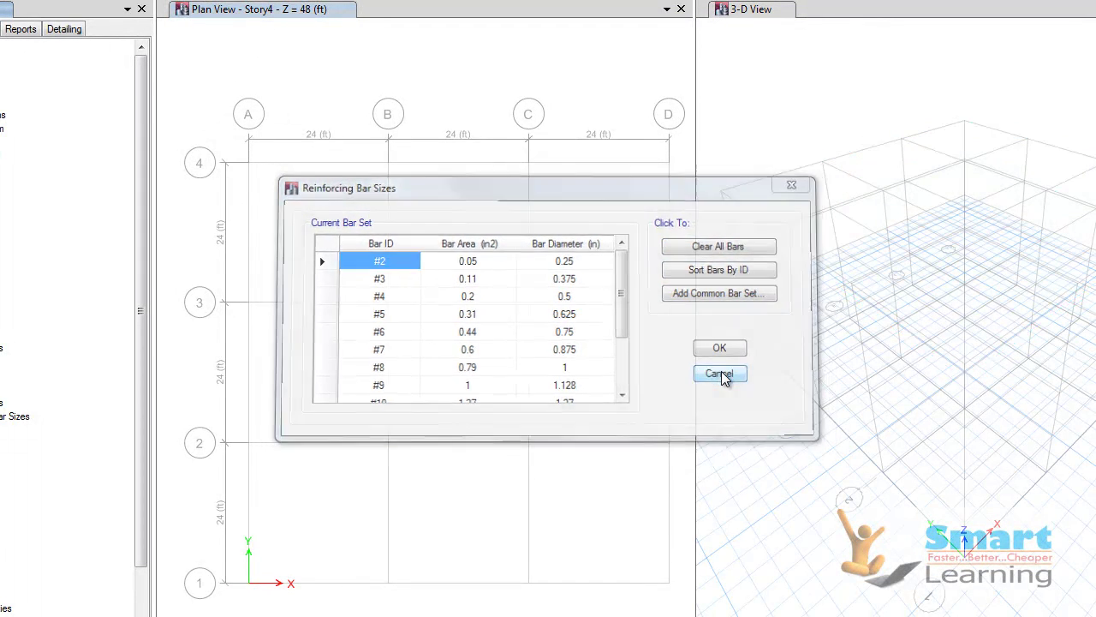
Reopen the bar sizes table from the Reinforcing Bar Sizes group and cancel it without changes
{"action": "left_click", "coordinate": [13, 417]}
{"action": "right_click", "coordinate": [13, 416]}
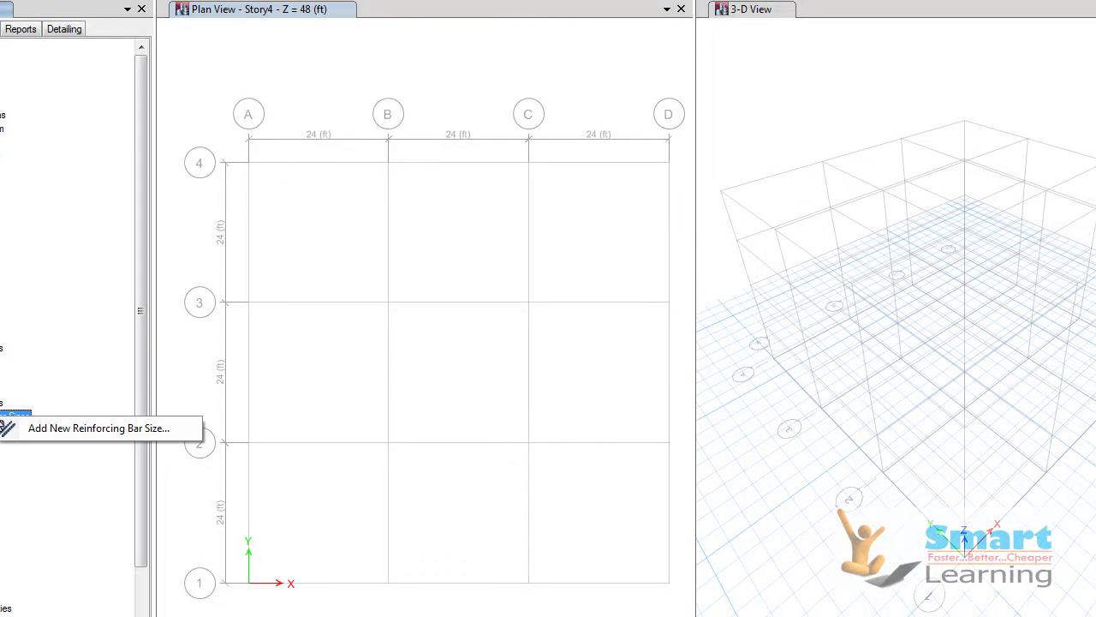
{"action": "left_click", "coordinate": [58, 433]}
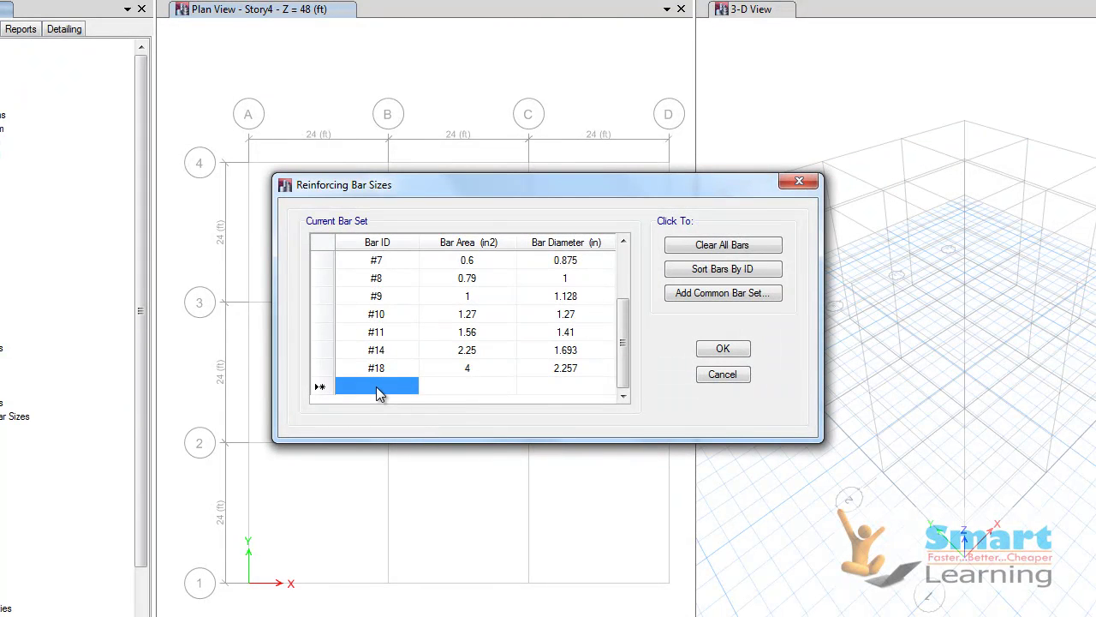
{"action": "left_click", "coordinate": [701, 377]}
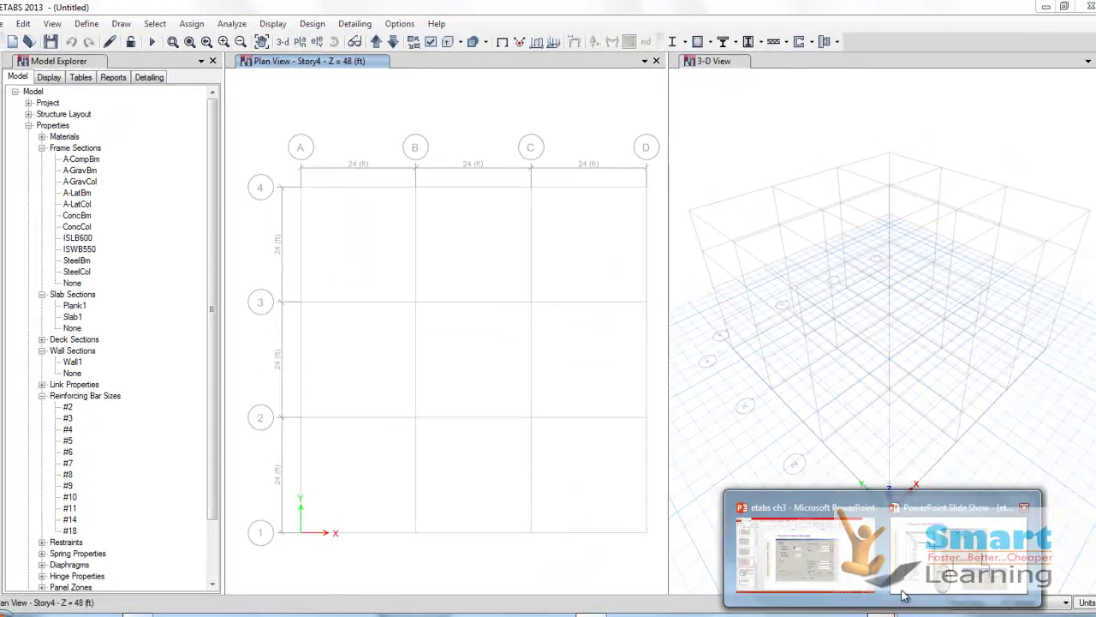
Bring the PowerPoint slide show back and advance to the Project 1 IS 456:2000 unit template slide
{"action": "left_click", "coordinate": [904, 591]}
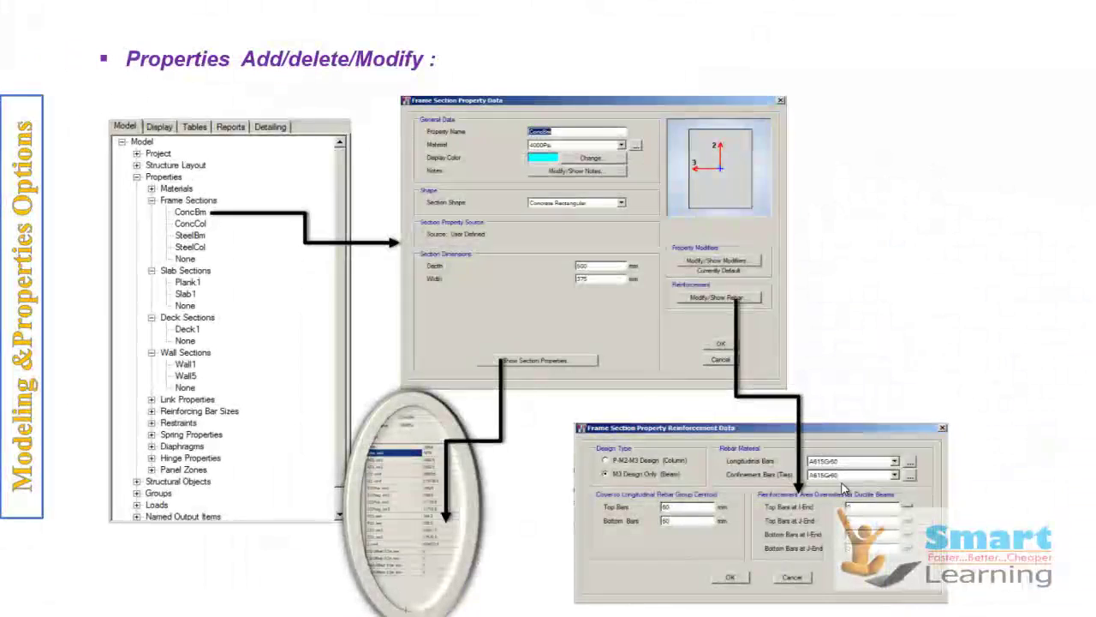
{"action": "left_click", "coordinate": [767, 444]}
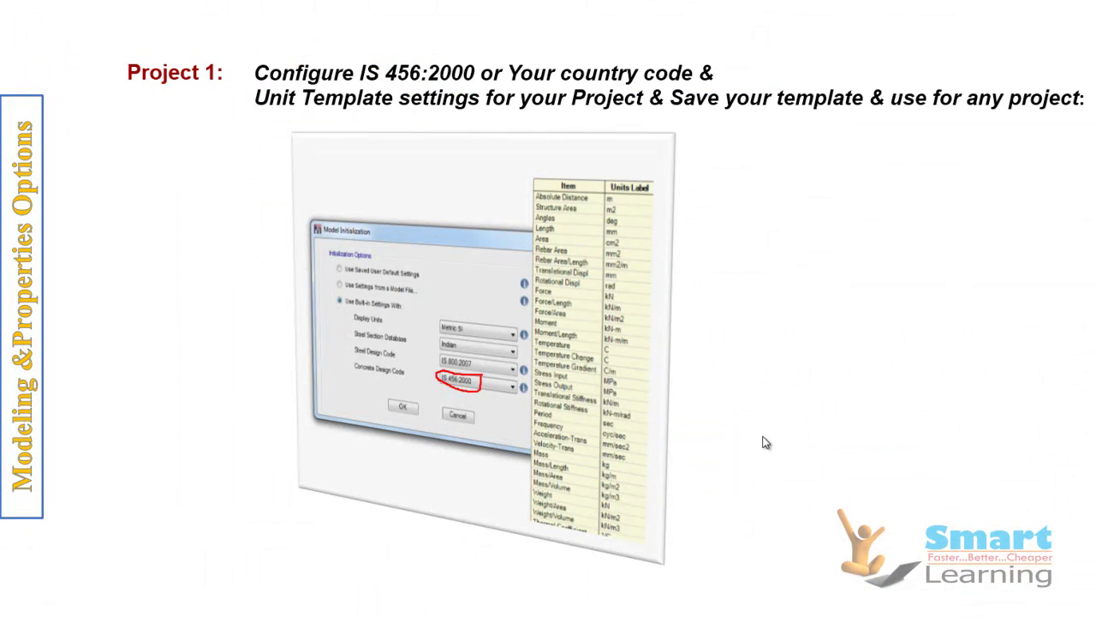